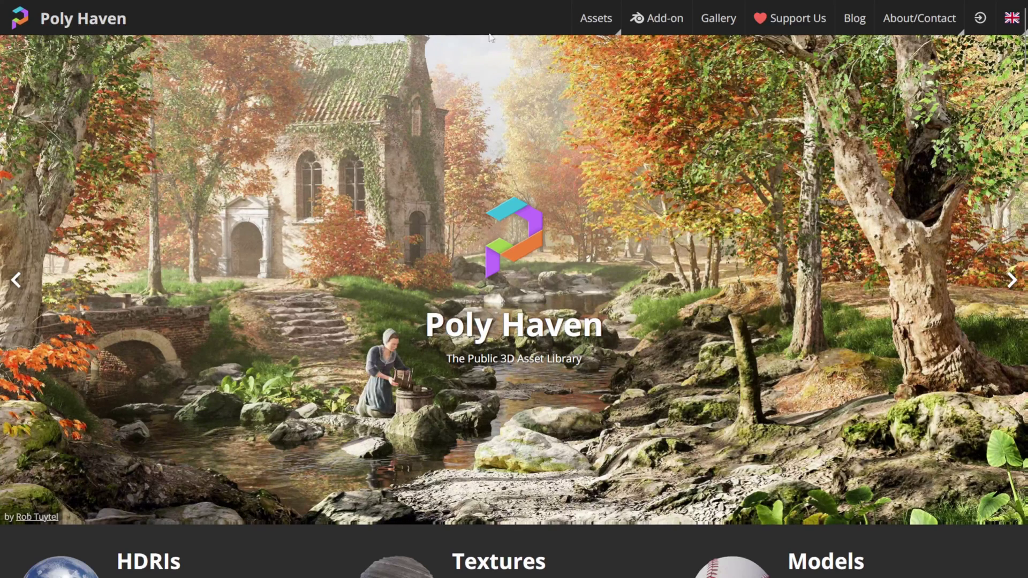
Open Poly Haven's Textures library and scroll down to the Wood Floor Deck texture.
{"action": "mouse_move", "coordinate": [599, 19]}
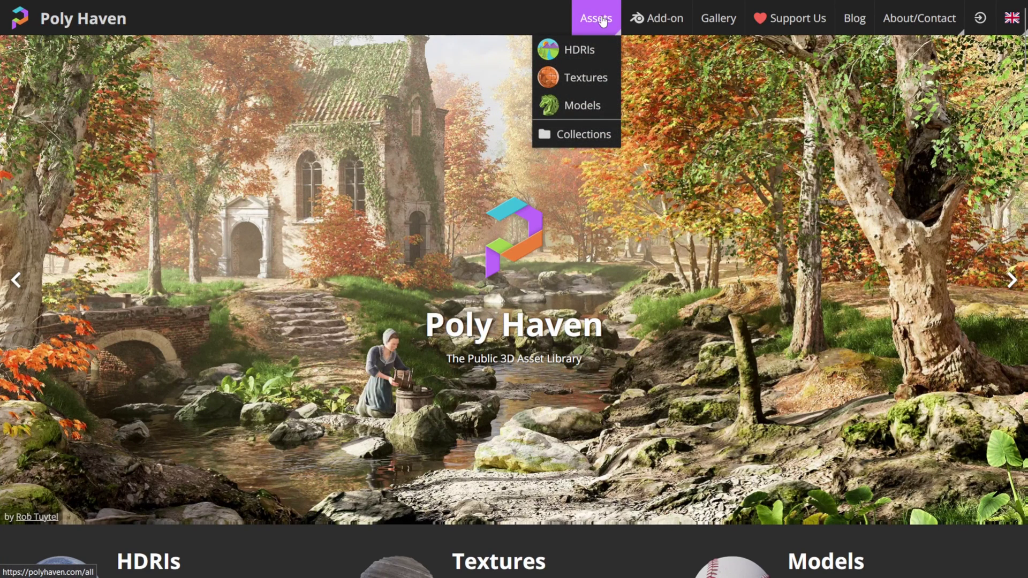
{"action": "left_click", "coordinate": [586, 78]}
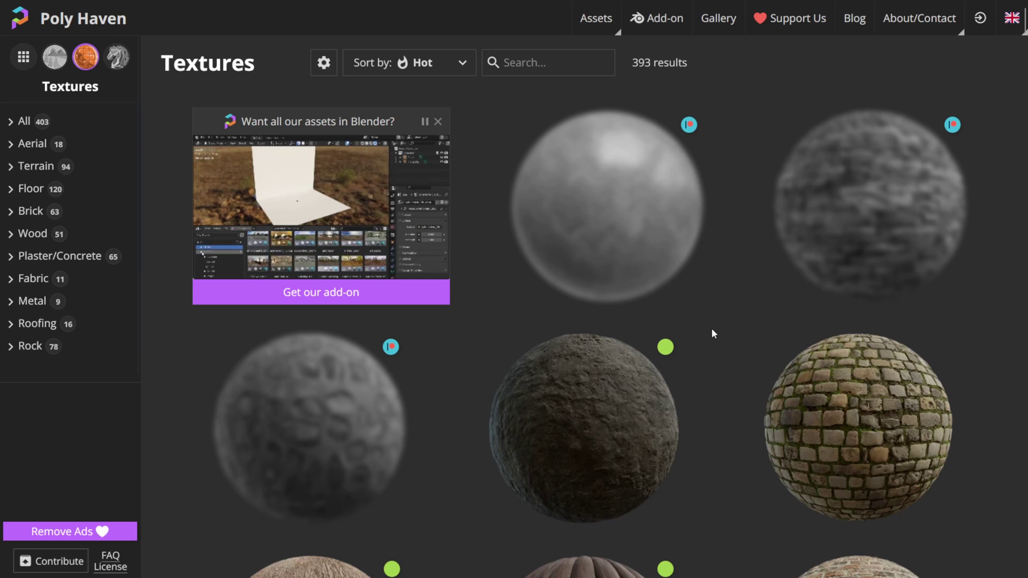
{"action": "scroll", "coordinate": [715, 335], "scroll_direction": "down", "scroll_amount": 15}
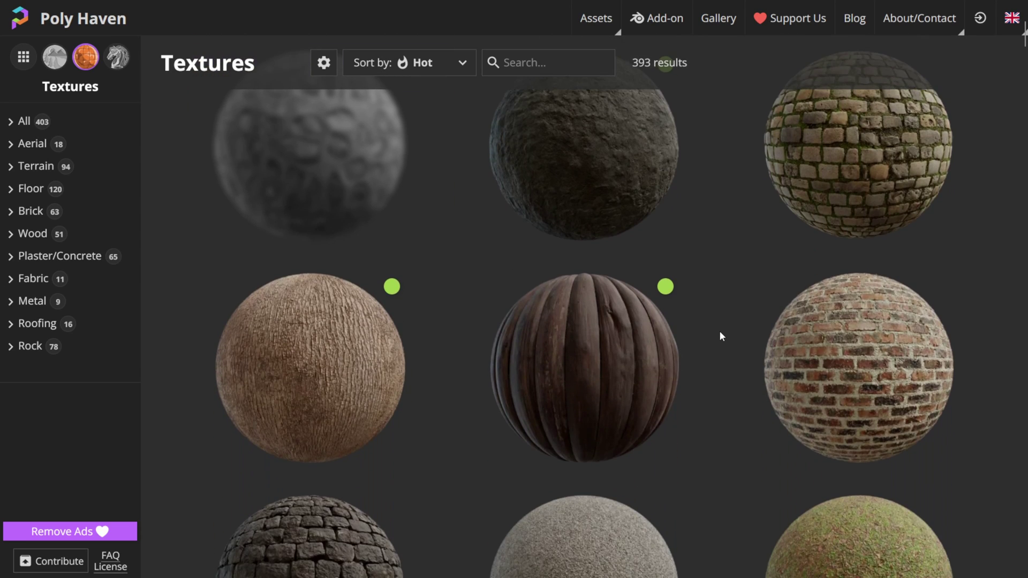
{"action": "scroll", "coordinate": [721, 326], "scroll_direction": "down", "scroll_amount": 3}
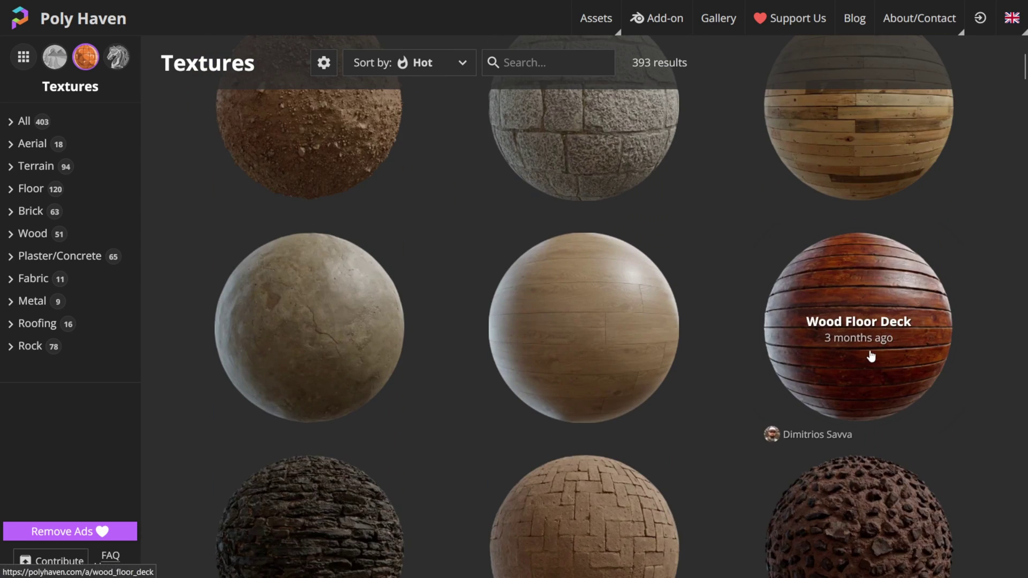
Open the Wood Floor Deck page and choose a ZIP download with selectable contents.
{"action": "left_click", "coordinate": [884, 323]}
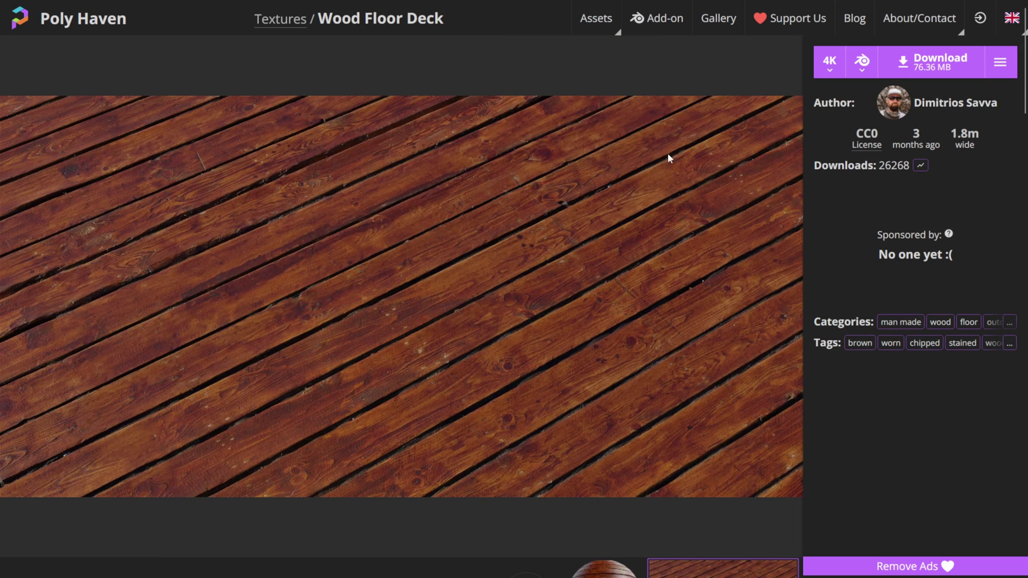
{"action": "left_click", "coordinate": [867, 64]}
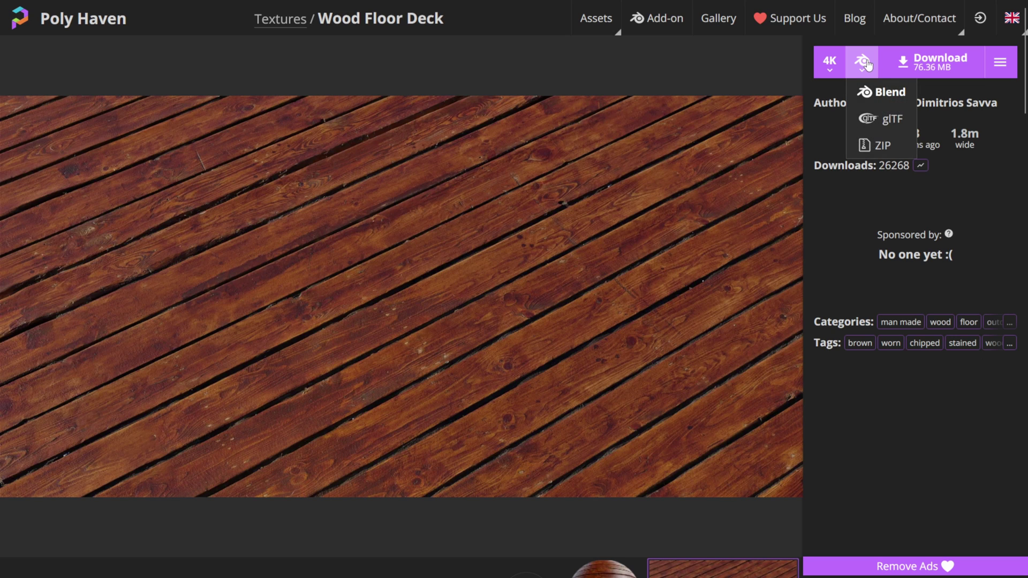
{"action": "left_click", "coordinate": [874, 145]}
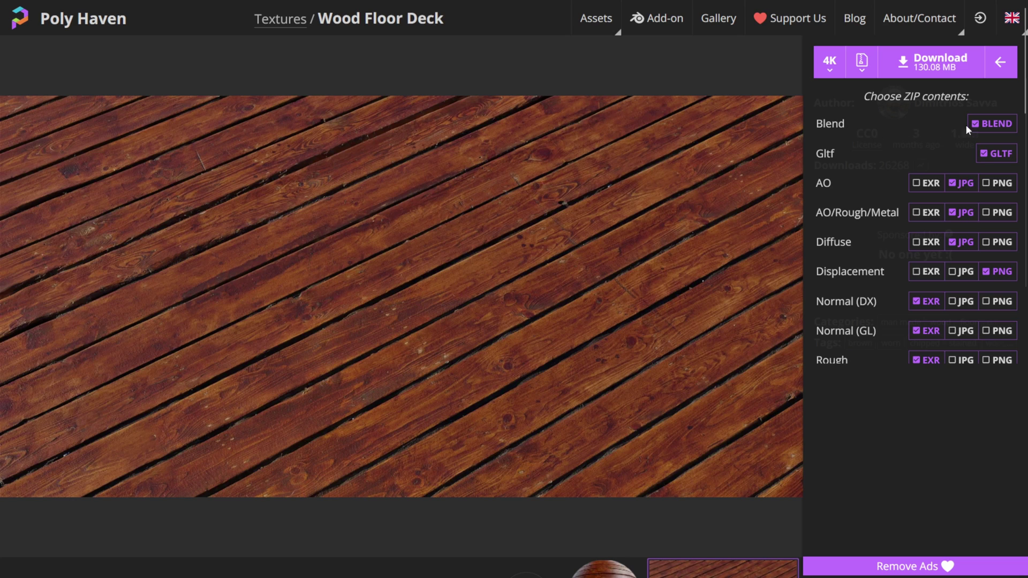
Exclude the Blend and glTF files and take AO, AO/Rough/Metal and Diffuse maps as PNG only.
{"action": "left_click", "coordinate": [993, 124]}
{"action": "left_click", "coordinate": [984, 155]}
{"action": "left_click", "coordinate": [986, 185]}
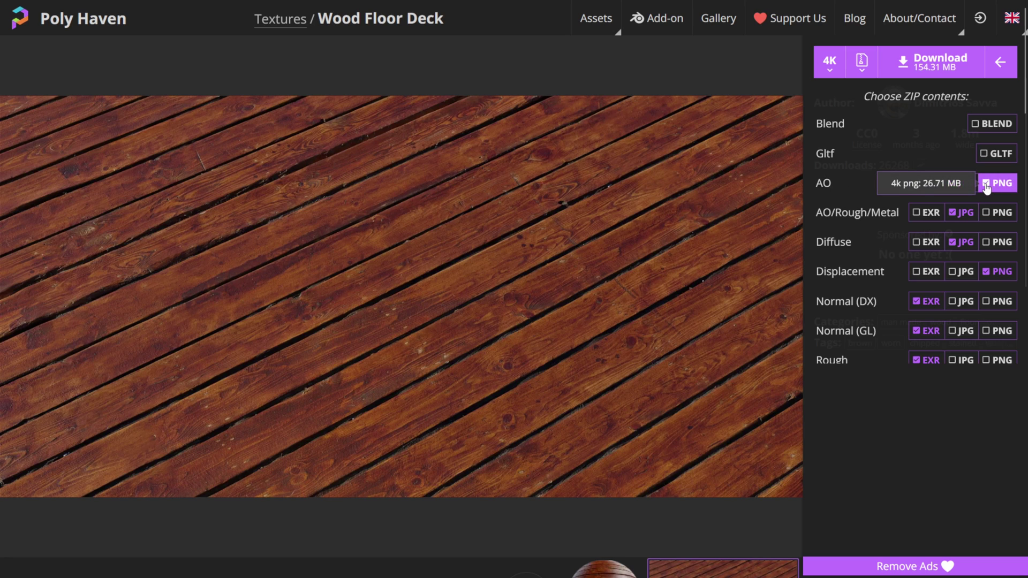
{"action": "left_click", "coordinate": [998, 212]}
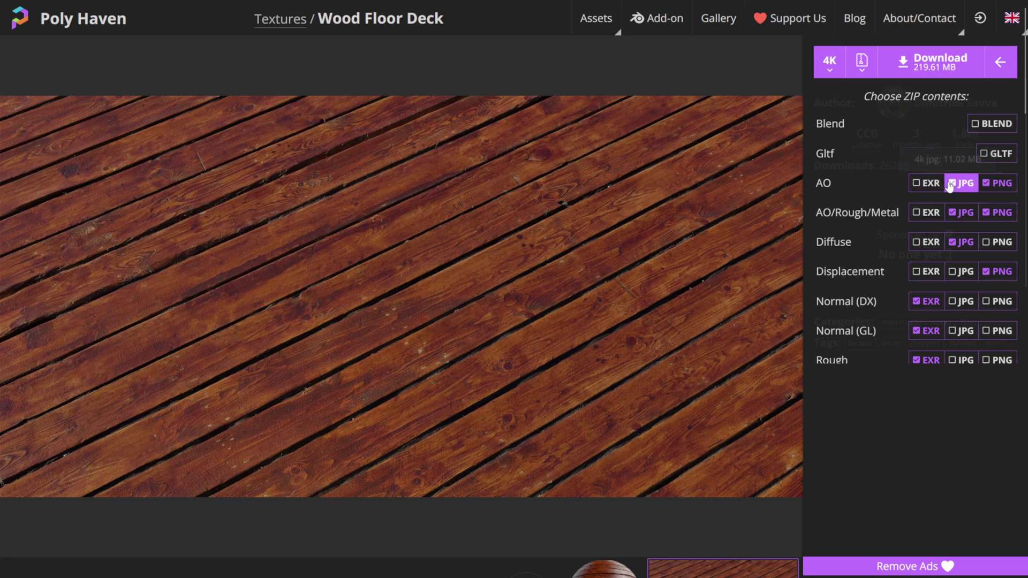
{"action": "left_click", "coordinate": [952, 214]}
{"action": "left_click", "coordinate": [960, 242]}
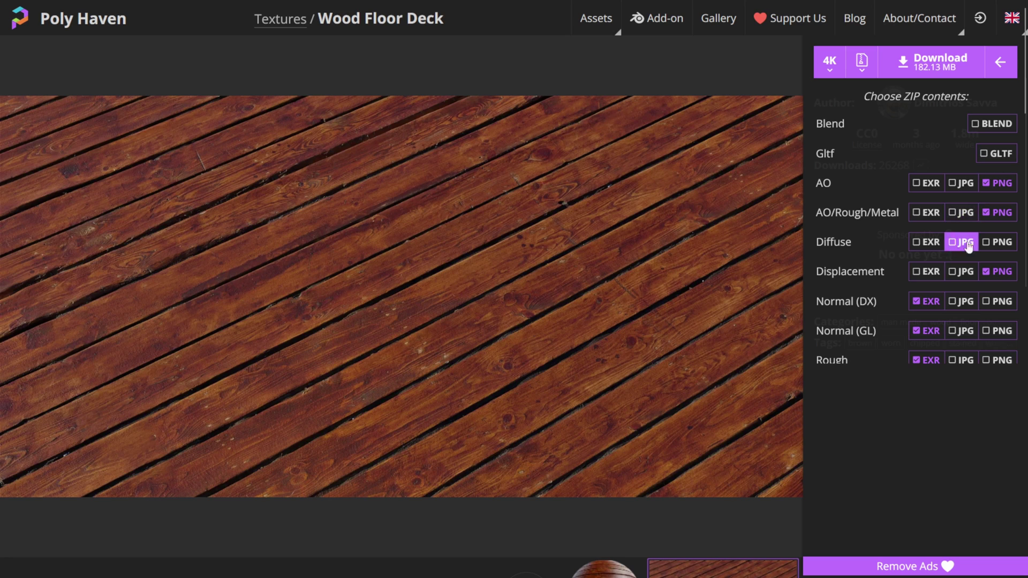
{"action": "left_click", "coordinate": [997, 242]}
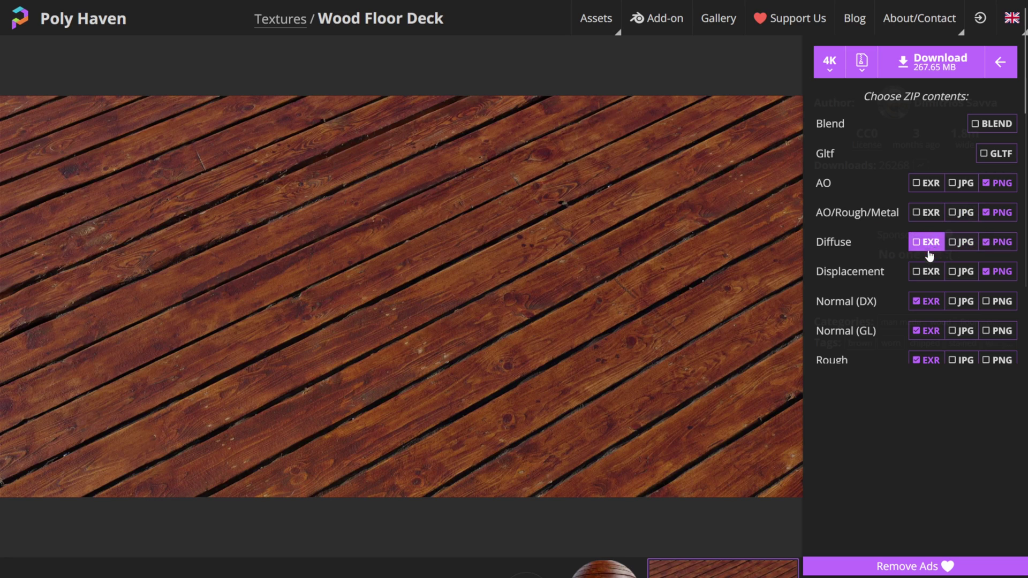
Drop the Displacement and Normal (GL) maps, and take Normal (DX) and Rough as PNG.
{"action": "left_click", "coordinate": [982, 274]}
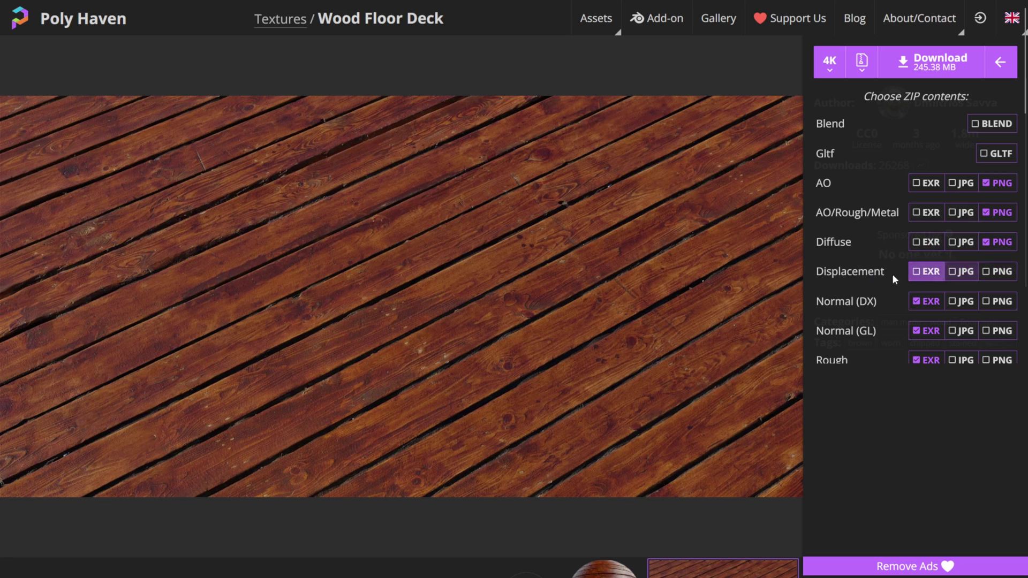
{"action": "left_click", "coordinate": [988, 306]}
{"action": "left_click", "coordinate": [920, 330]}
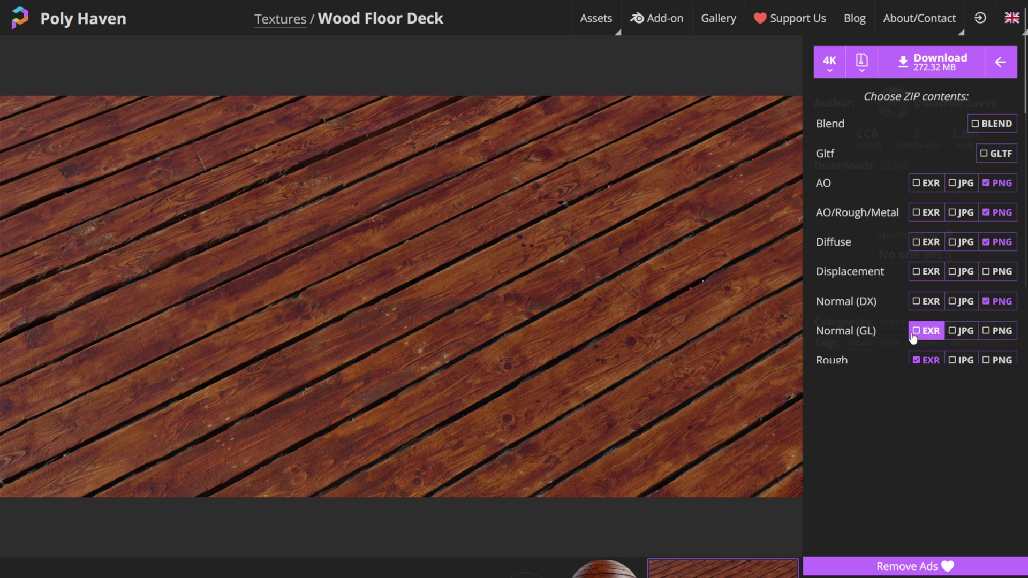
{"action": "scroll", "coordinate": [920, 329], "scroll_direction": "down", "scroll_amount": 2}
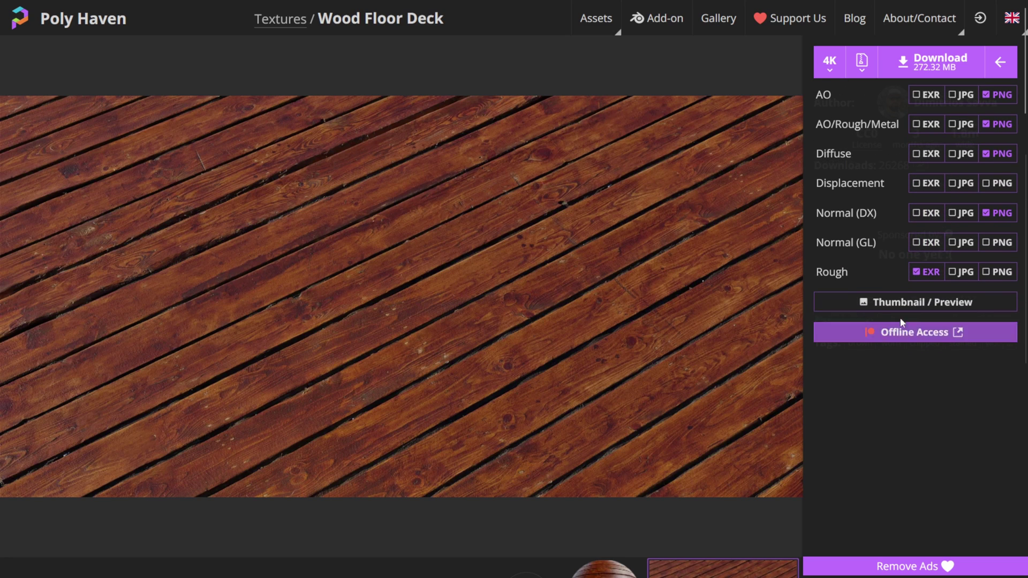
{"action": "left_click", "coordinate": [985, 273]}
{"action": "scroll", "coordinate": [956, 273], "scroll_direction": "up", "scroll_amount": 2}
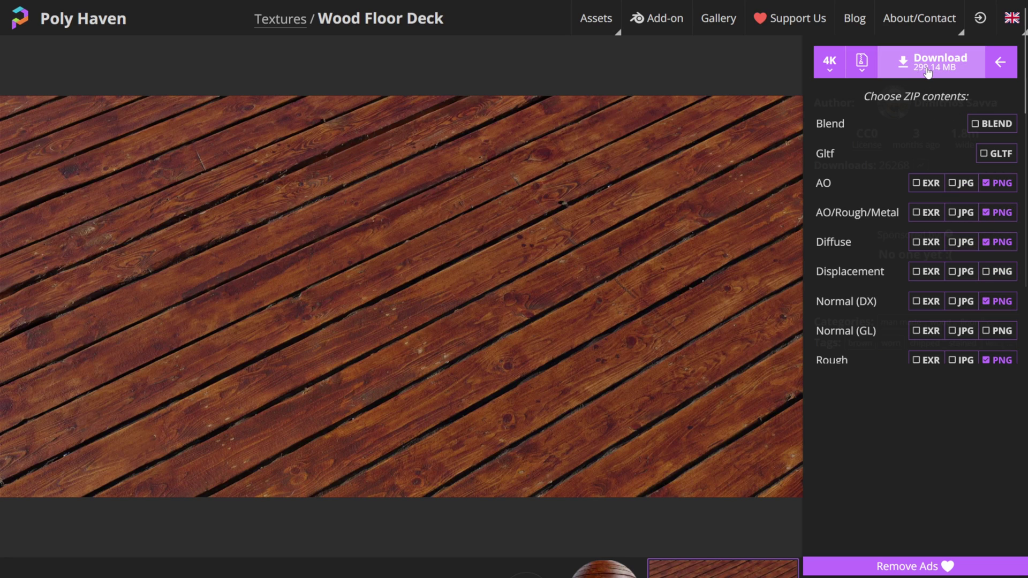
{"action": "left_click", "coordinate": [830, 66]}
Lower the texture resolution to 2K and download the ZIP.
{"action": "left_click", "coordinate": [830, 118]}
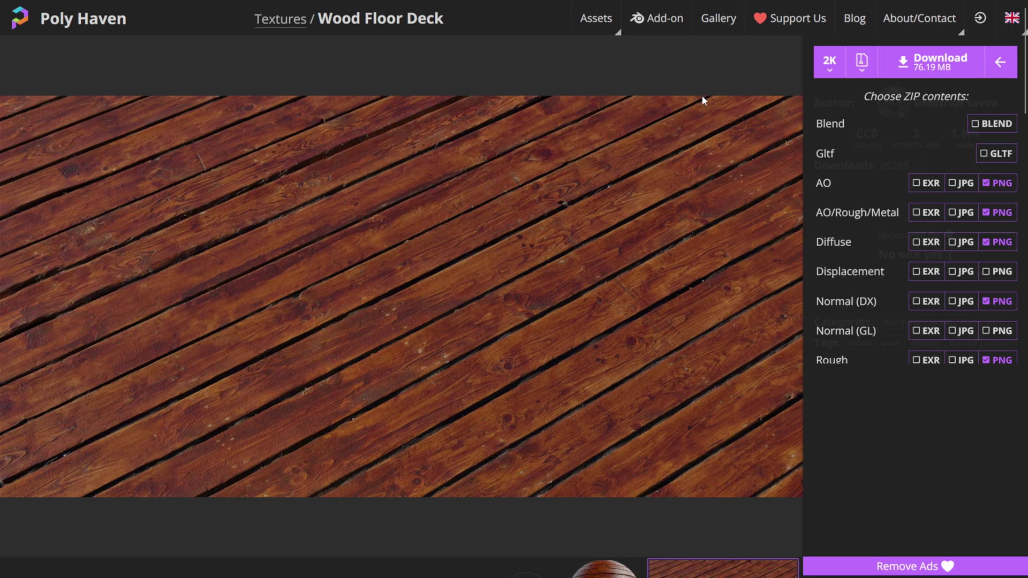
{"action": "left_click", "coordinate": [921, 70]}
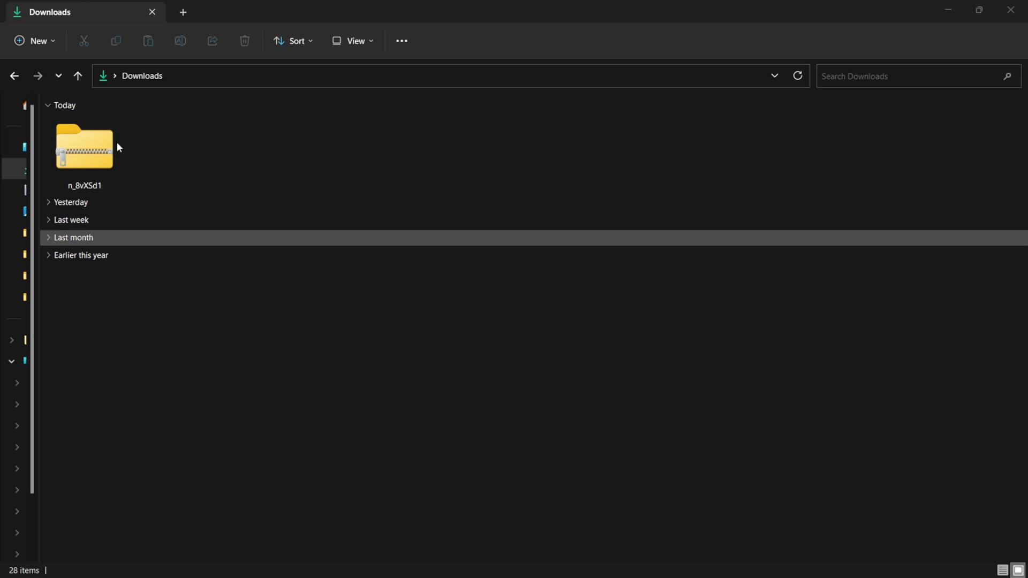
Extract the downloaded n_8vXSd1 ZIP to its suggested folder.
{"action": "right_click", "coordinate": [87, 151]}
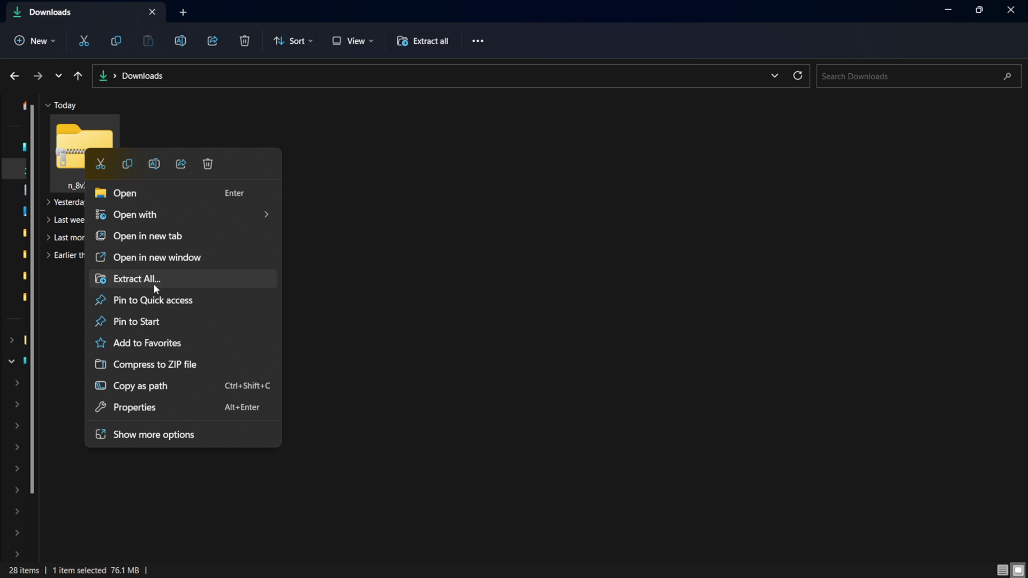
{"action": "left_click", "coordinate": [137, 279]}
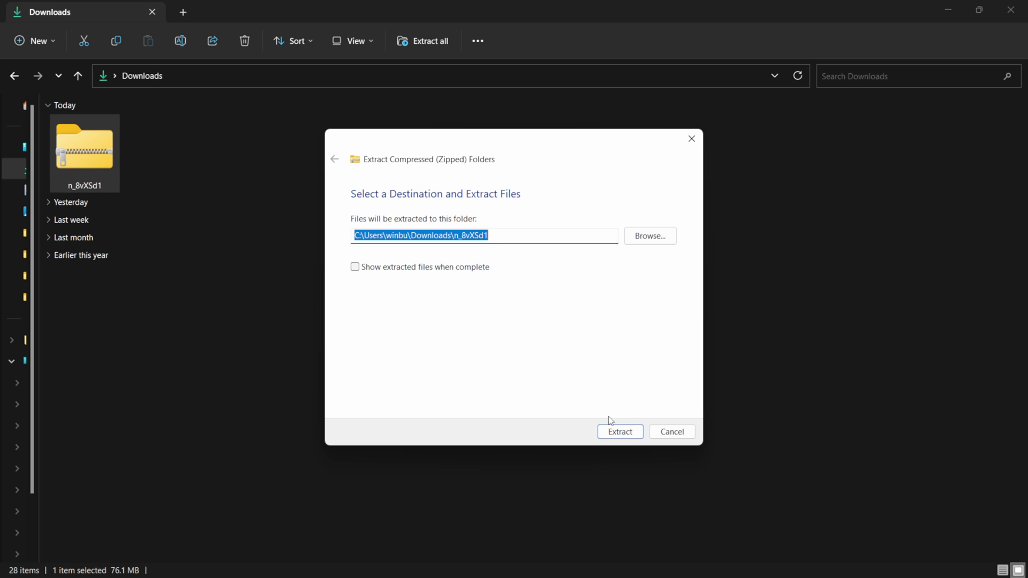
{"action": "left_click", "coordinate": [620, 434]}
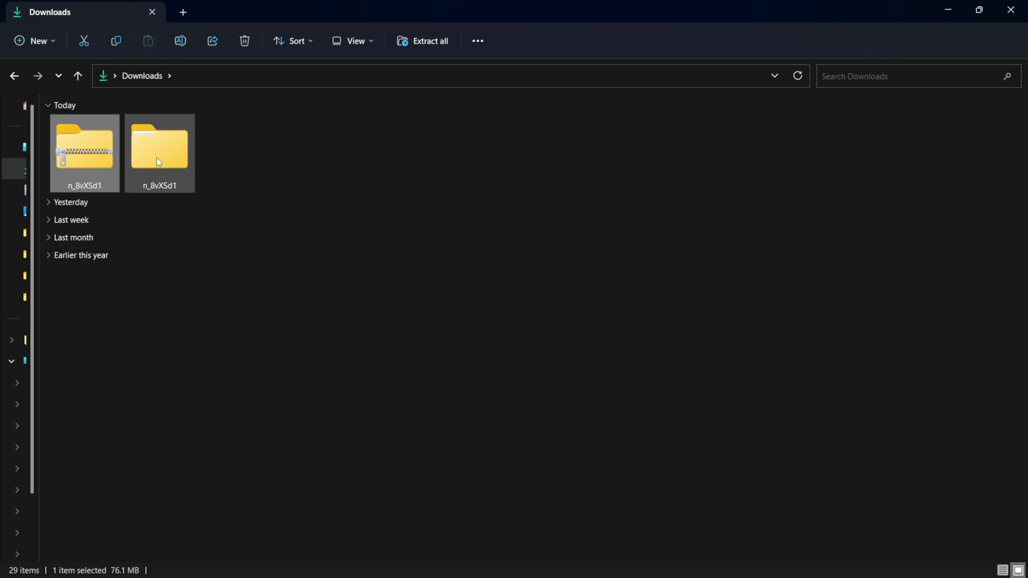
Open the extracted textures folder and shrink the Explorer window over the editor.
{"action": "double_click", "coordinate": [159, 161]}
{"action": "double_click", "coordinate": [106, 146]}
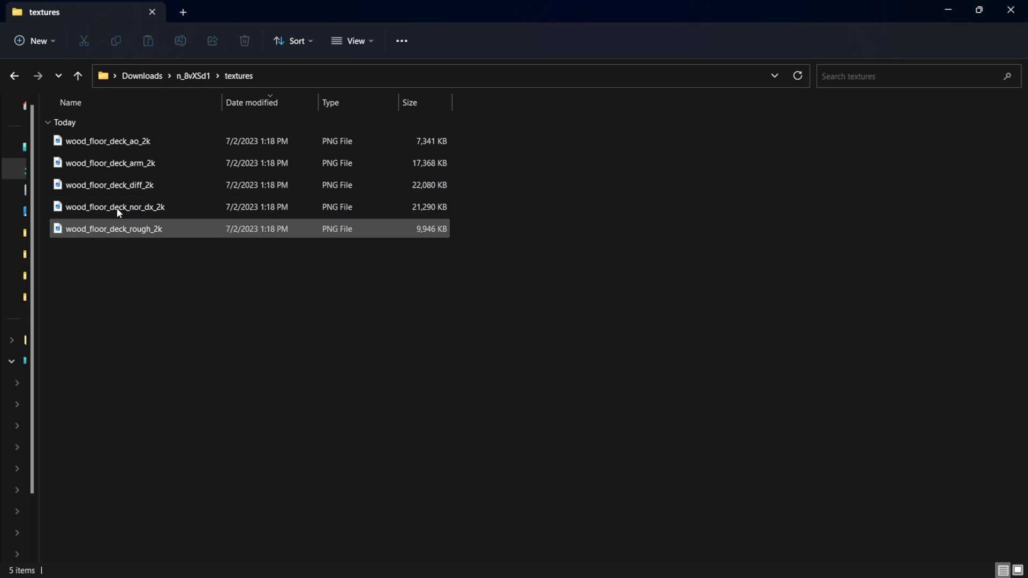
{"action": "left_click_drag", "start_coordinate": [255, 7], "coordinate": [754, 19]}
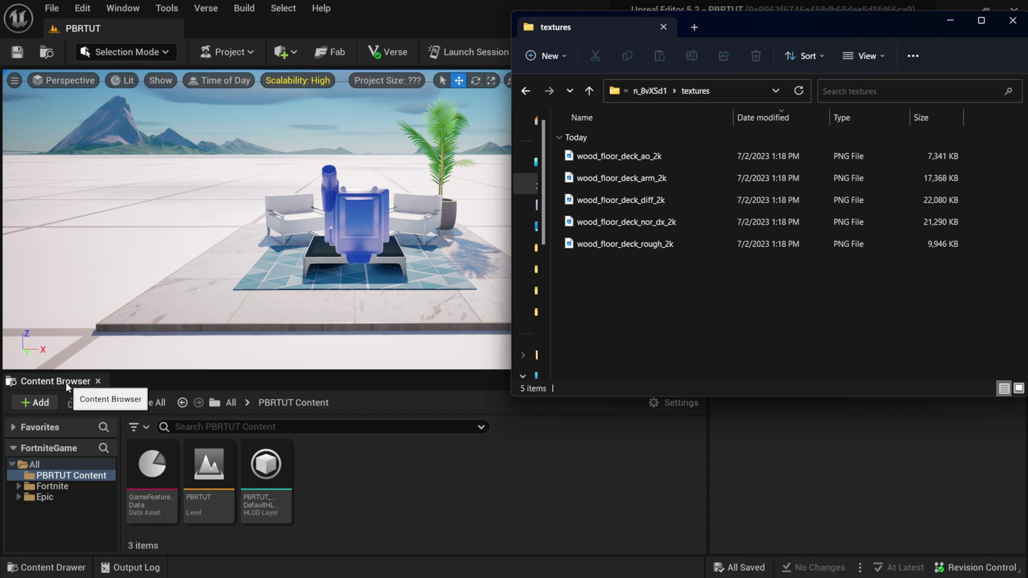
Drag the five wood_floor_deck PNGs into PBRTUT Content, then close Explorer.
{"action": "left_click_drag", "start_coordinate": [690, 305], "coordinate": [464, 446]}
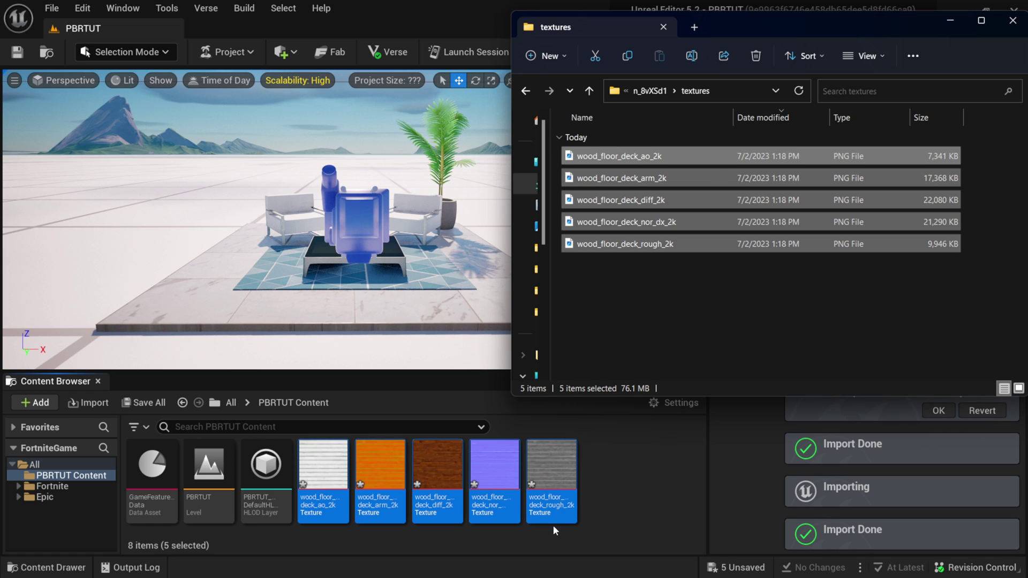
{"action": "left_click", "coordinate": [1012, 21]}
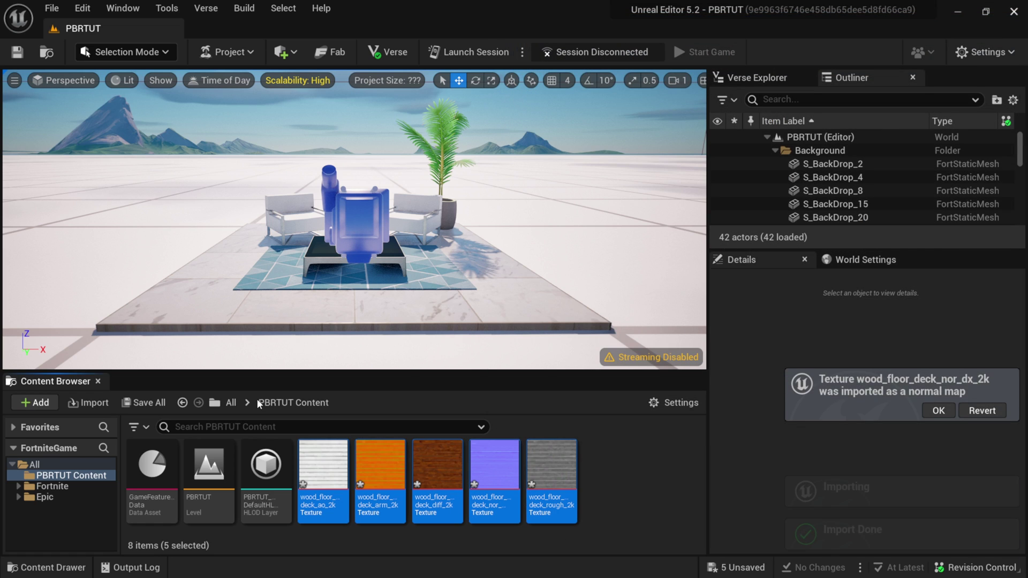
Dock the Content Browser under the viewport, showing PBRTUT Content's eight items.
{"action": "left_click", "coordinate": [98, 382]}
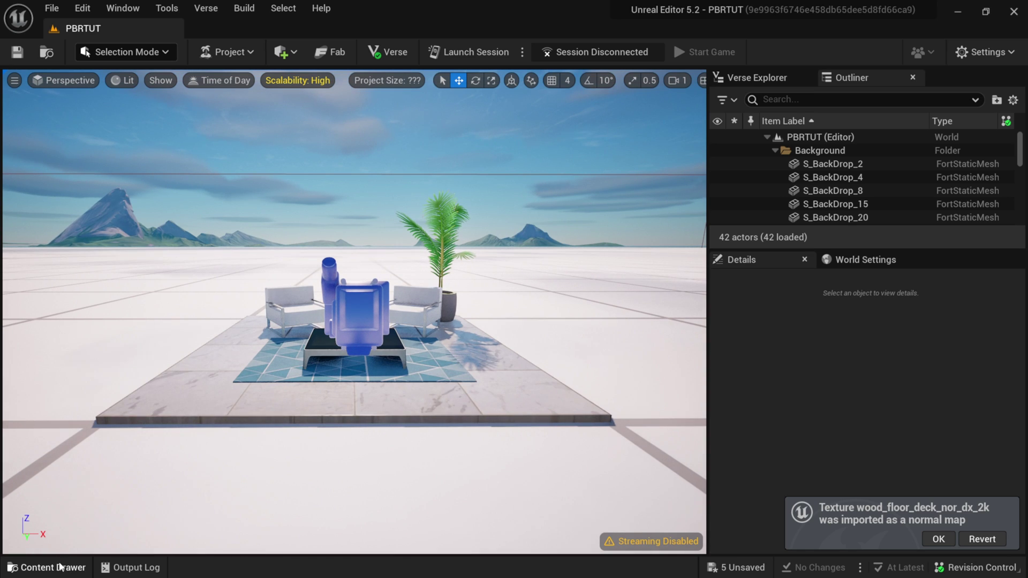
{"action": "left_click", "coordinate": [43, 568]}
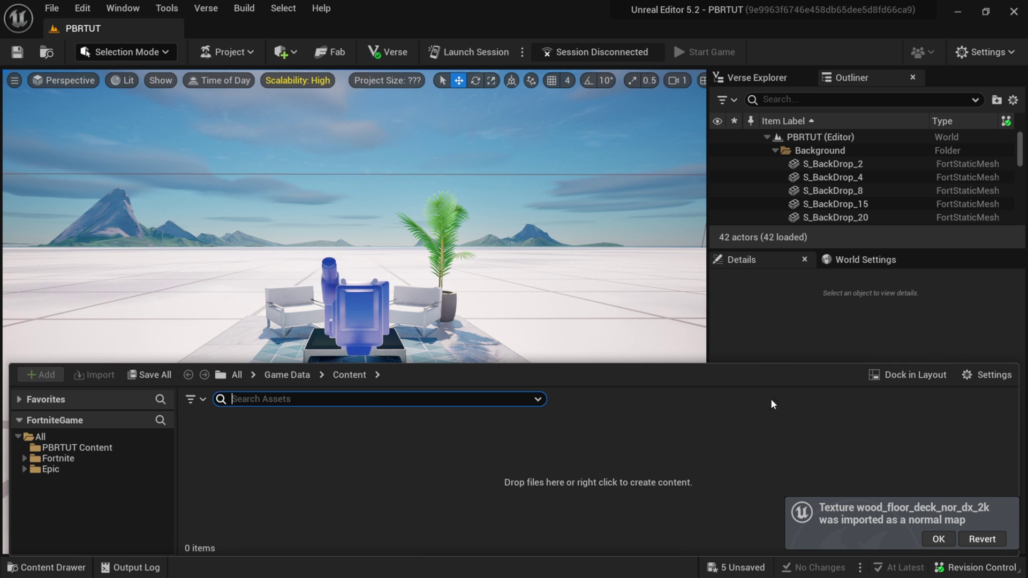
{"action": "left_click", "coordinate": [916, 374]}
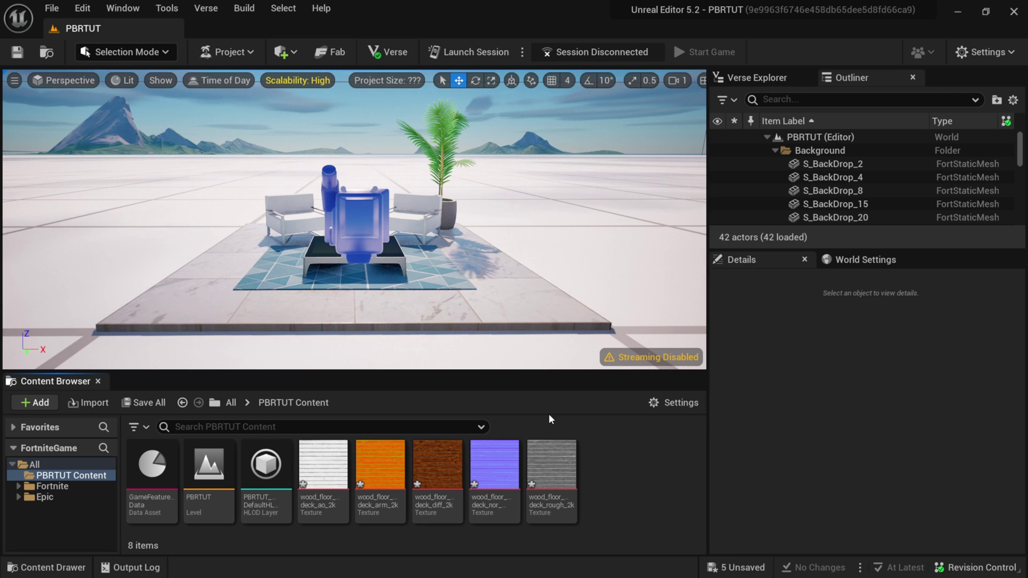
Create a material named Floor in PBRTUT Content and open it in the material editor.
{"action": "right_click", "coordinate": [600, 470]}
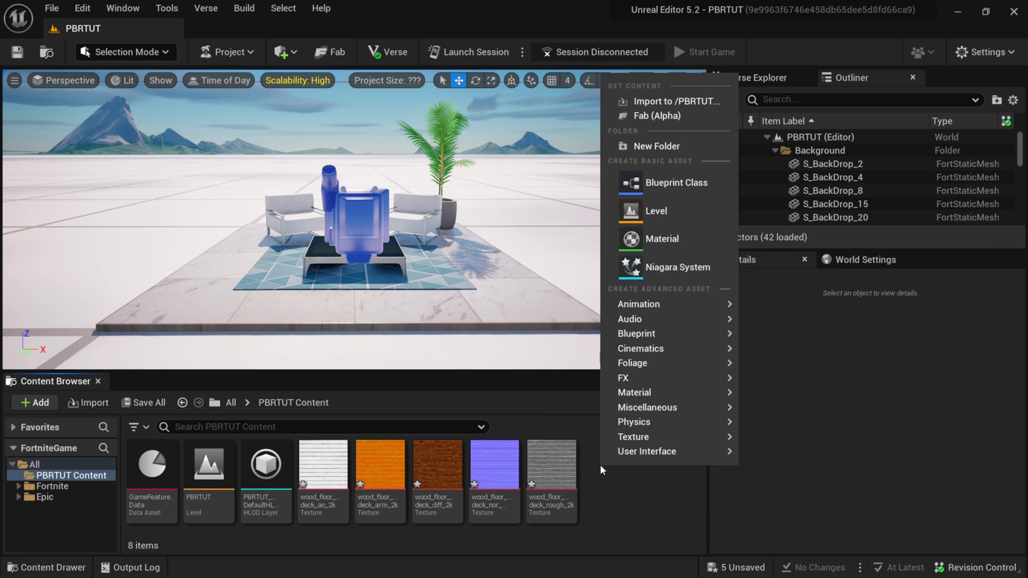
{"action": "left_click", "coordinate": [664, 239]}
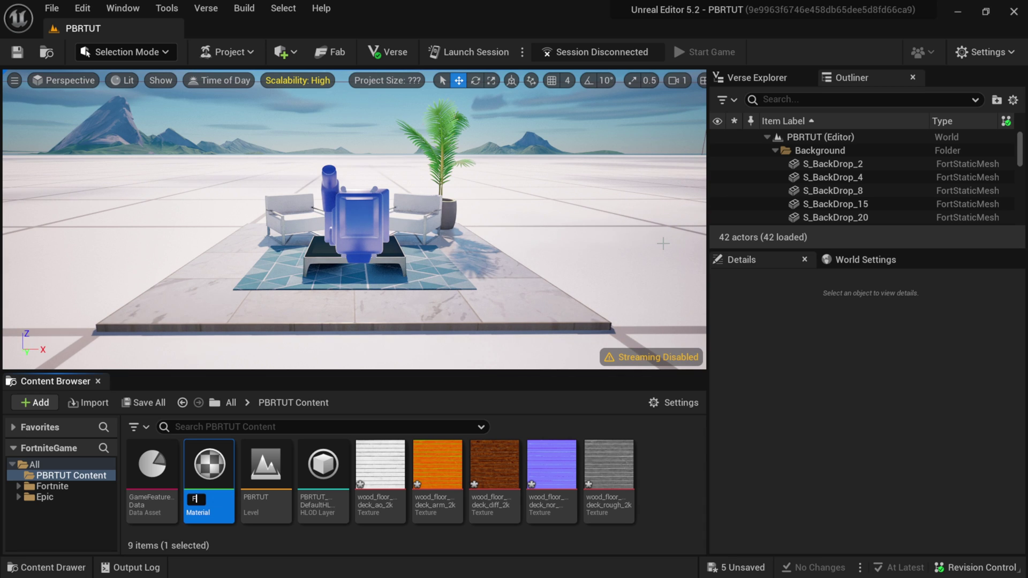
{"action": "key", "text": "Return"}
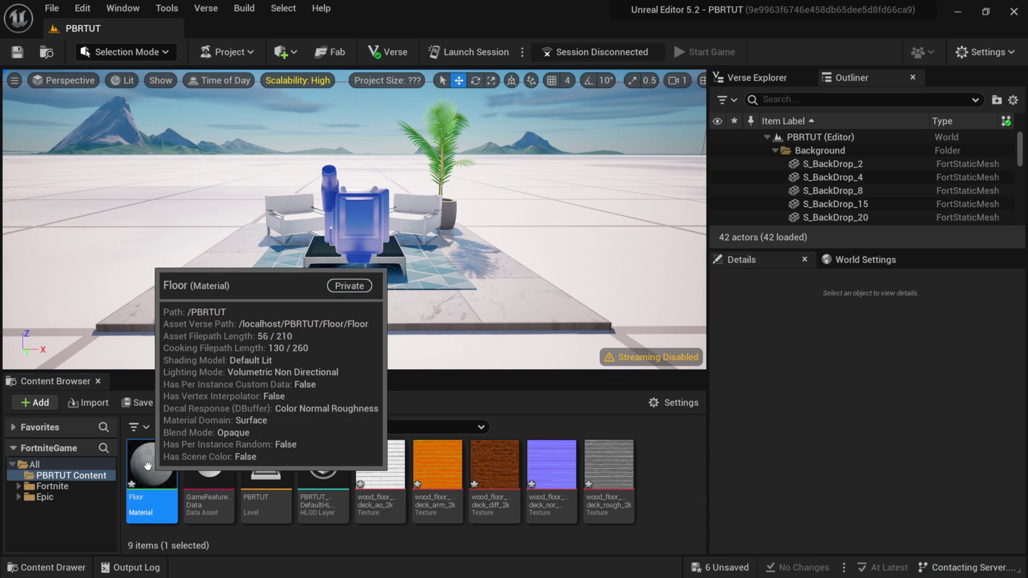
{"action": "left_click_drag", "start_coordinate": [846, 224], "coordinate": [379, 68]}
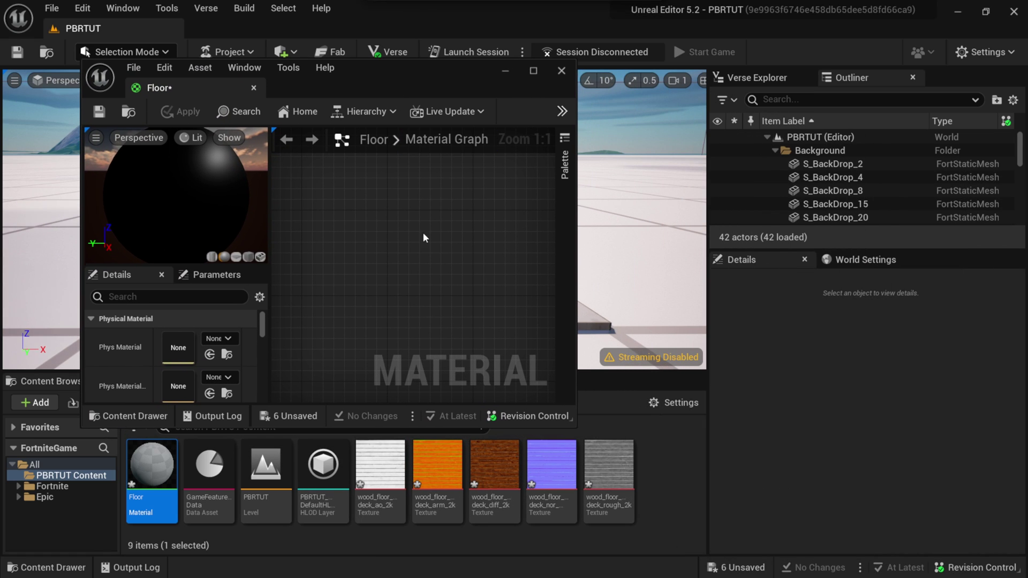
Pan the Floor graph to its output node and resize the editor to reveal the textures.
{"action": "left_click_drag", "start_coordinate": [571, 425], "coordinate": [812, 488]}
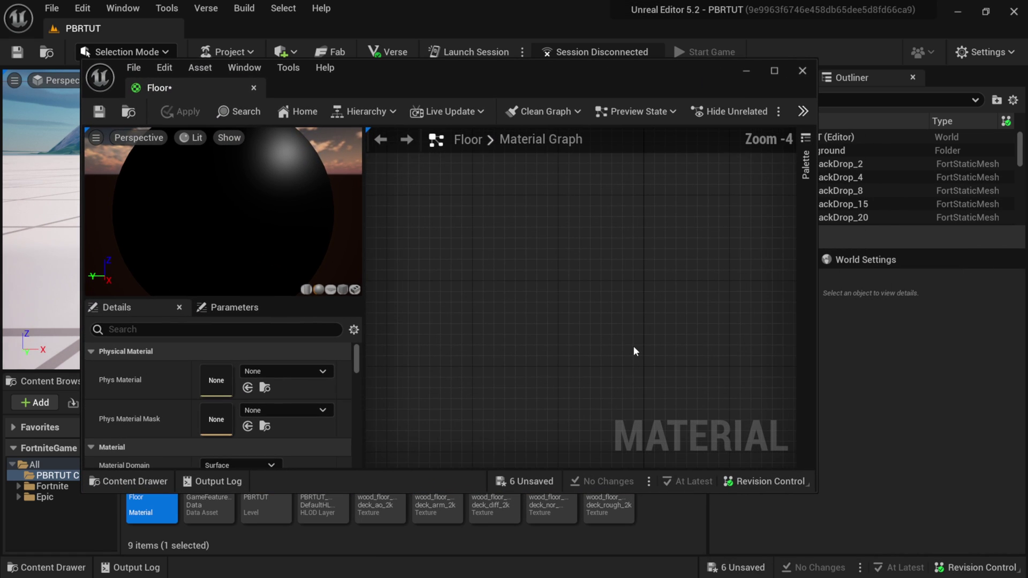
{"action": "scroll", "coordinate": [633, 348], "scroll_direction": "down", "scroll_amount": 8}
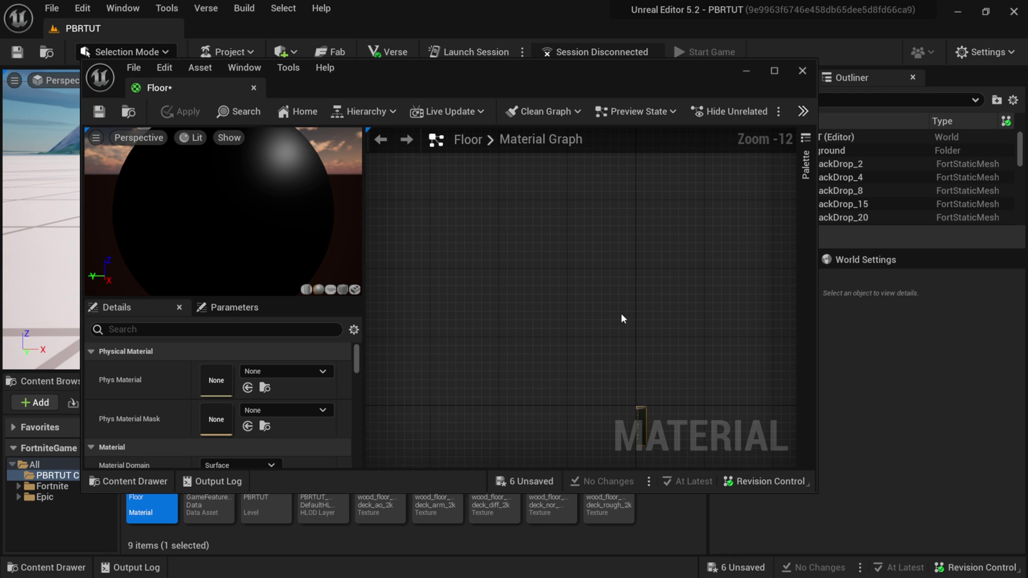
{"action": "right_click_drag", "start_coordinate": [623, 318], "coordinate": [611, 290]}
{"action": "right_click_drag", "start_coordinate": [607, 220], "coordinate": [620, 220]}
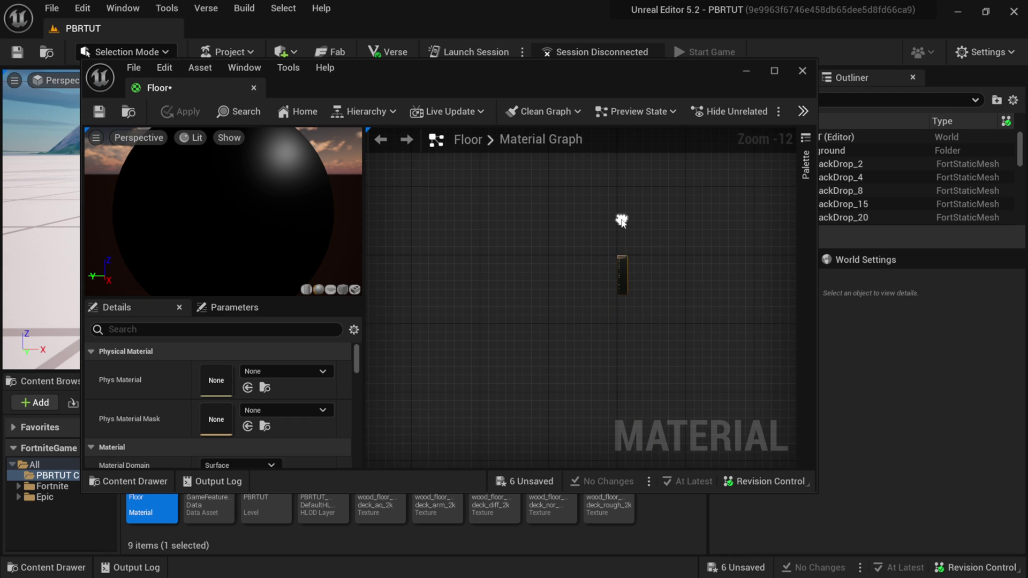
{"action": "scroll", "coordinate": [622, 267], "scroll_direction": "up", "scroll_amount": 9}
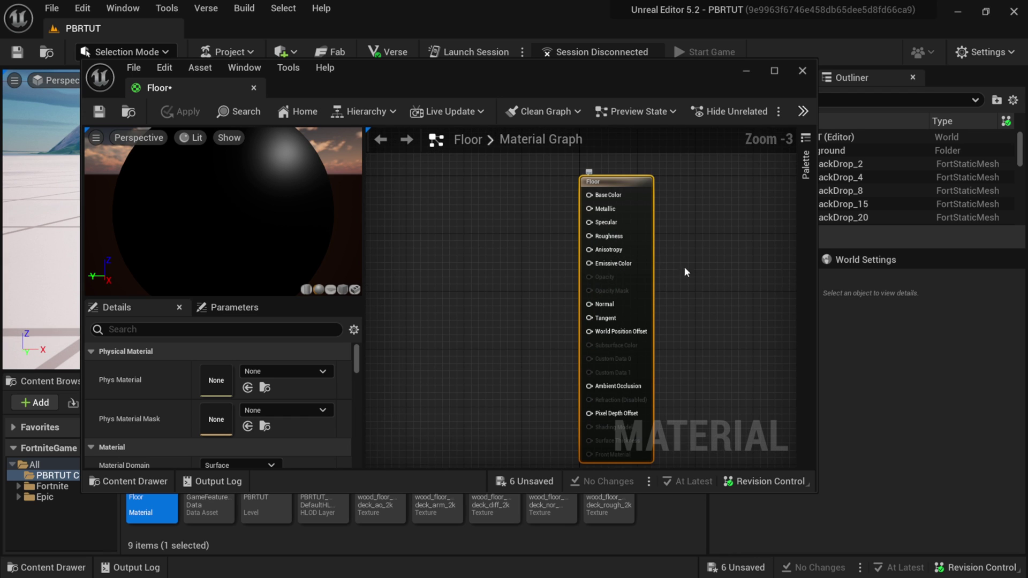
{"action": "right_click_drag", "start_coordinate": [684, 266], "coordinate": [718, 233]}
{"action": "right_click_drag", "start_coordinate": [715, 199], "coordinate": [708, 218]}
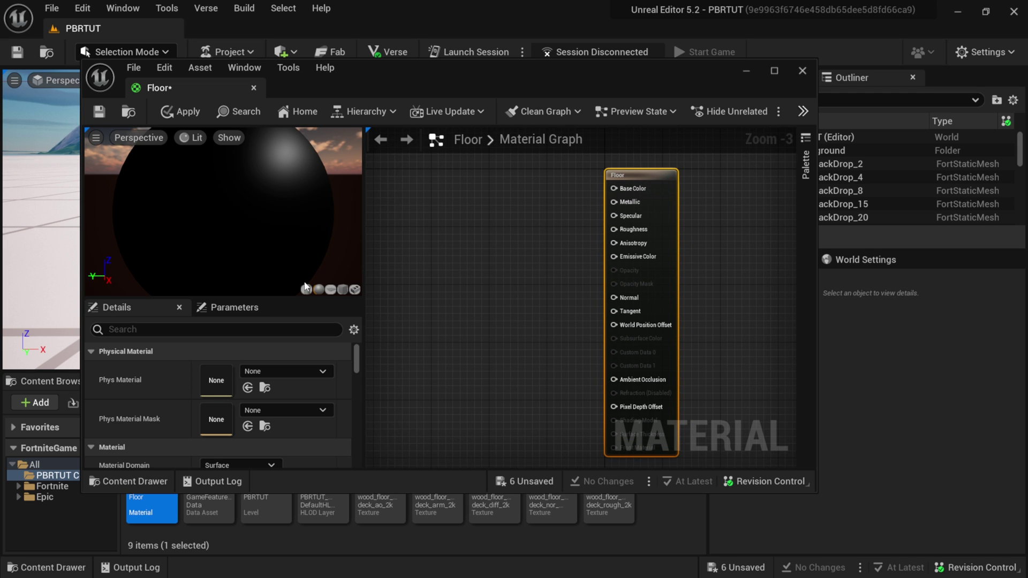
{"action": "left_click_drag", "start_coordinate": [77, 492], "coordinate": [269, 389]}
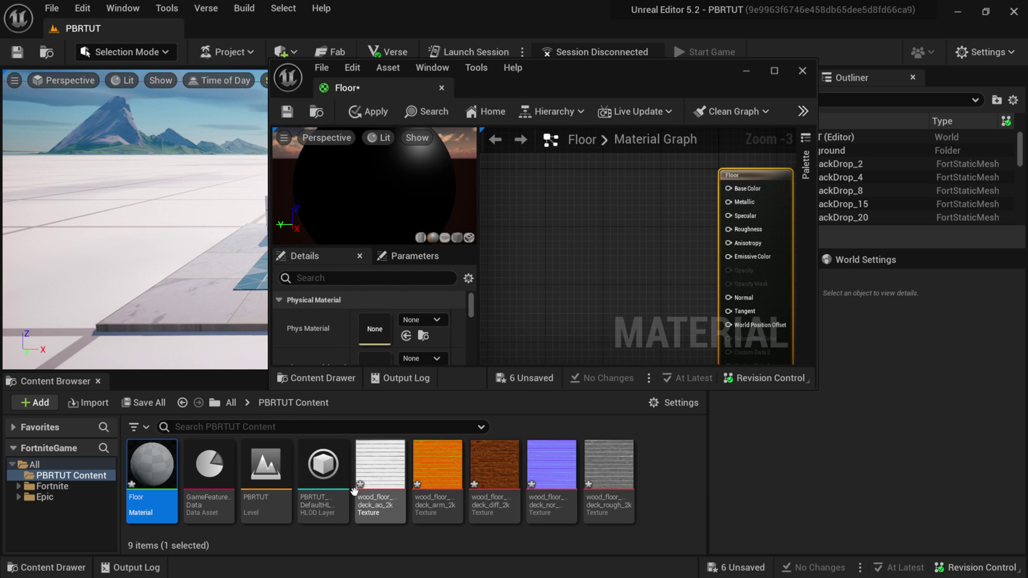
Drag the ao, diffuse, normal and rough textures into the Floor graph as Texture Samples.
{"action": "mouse_move", "coordinate": [401, 472]}
{"action": "mouse_move", "coordinate": [514, 488]}
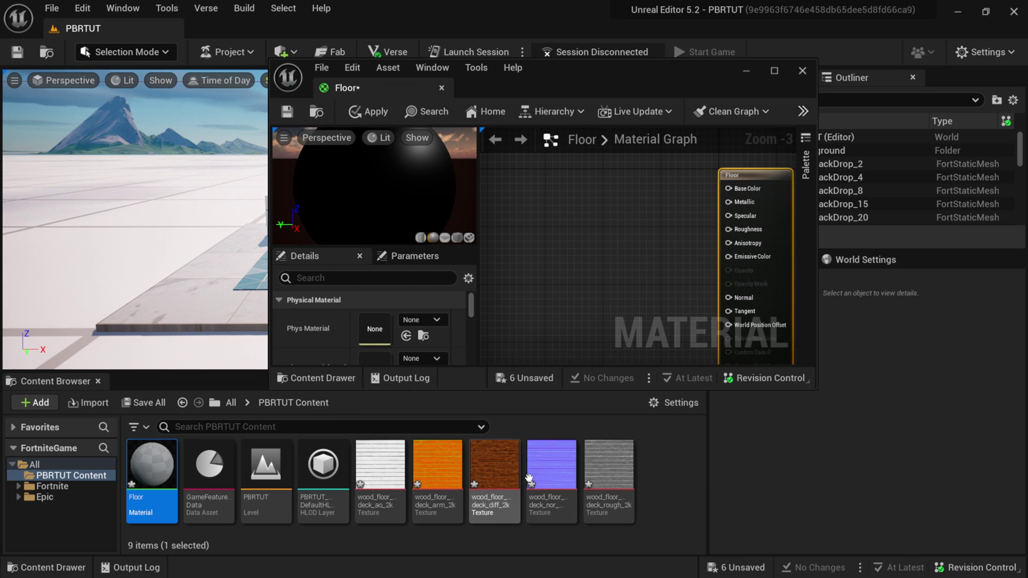
{"action": "left_click", "coordinate": [608, 464]}
{"action": "left_click", "coordinate": [494, 465], "text": "shift"}
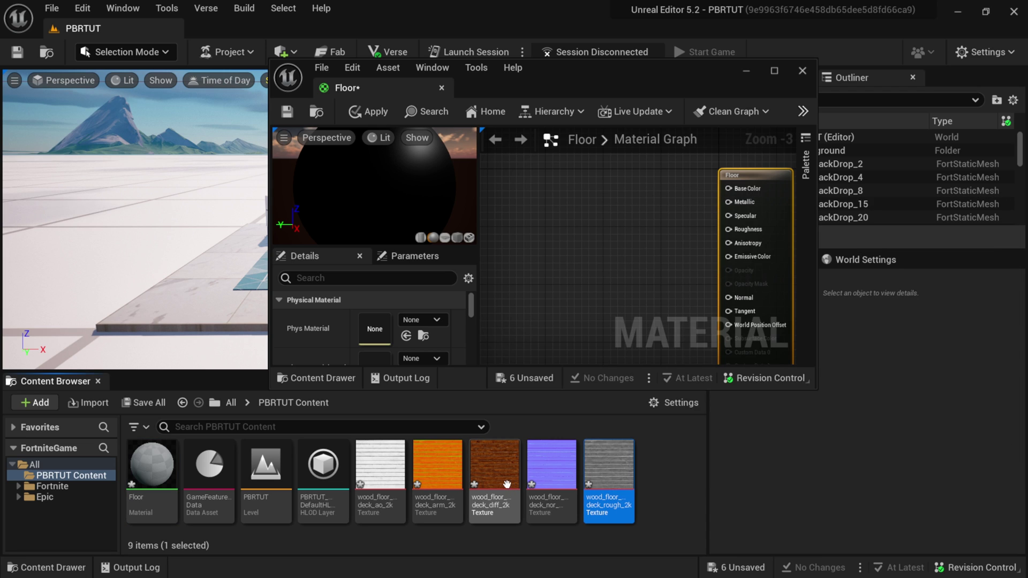
{"action": "left_click", "coordinate": [380, 465], "text": "ctrl"}
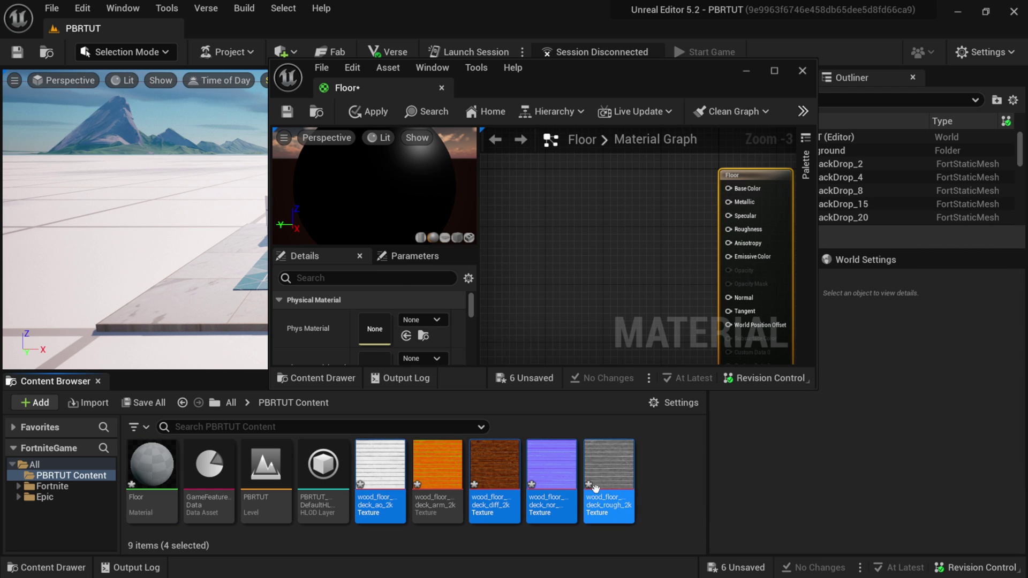
{"action": "left_click_drag", "start_coordinate": [598, 475], "coordinate": [583, 225]}
{"action": "left_click", "coordinate": [438, 474]}
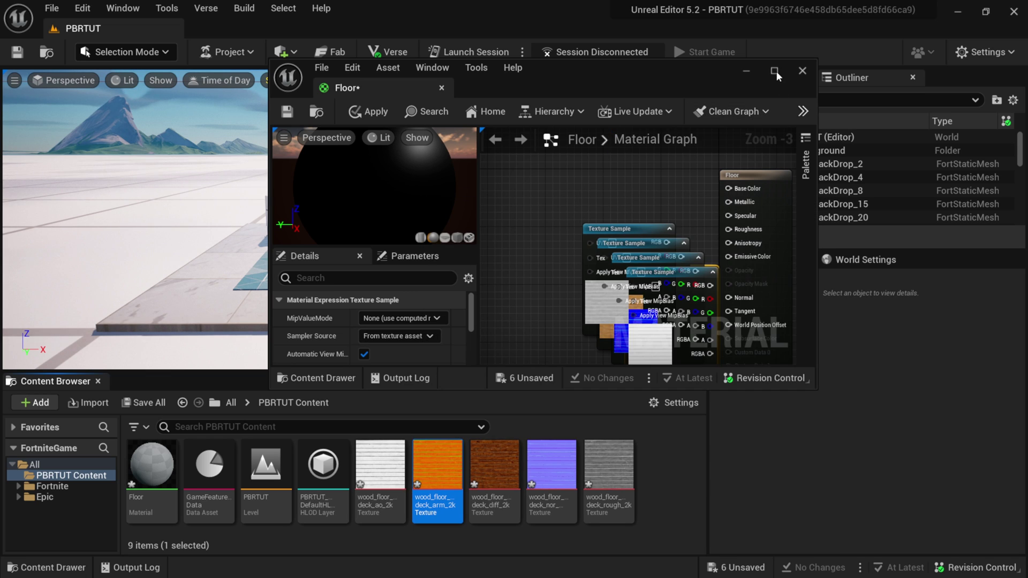
Maximize the material editor and pull the front, roughness and normal-map texture nodes out of the stack.
{"action": "left_click", "coordinate": [774, 71]}
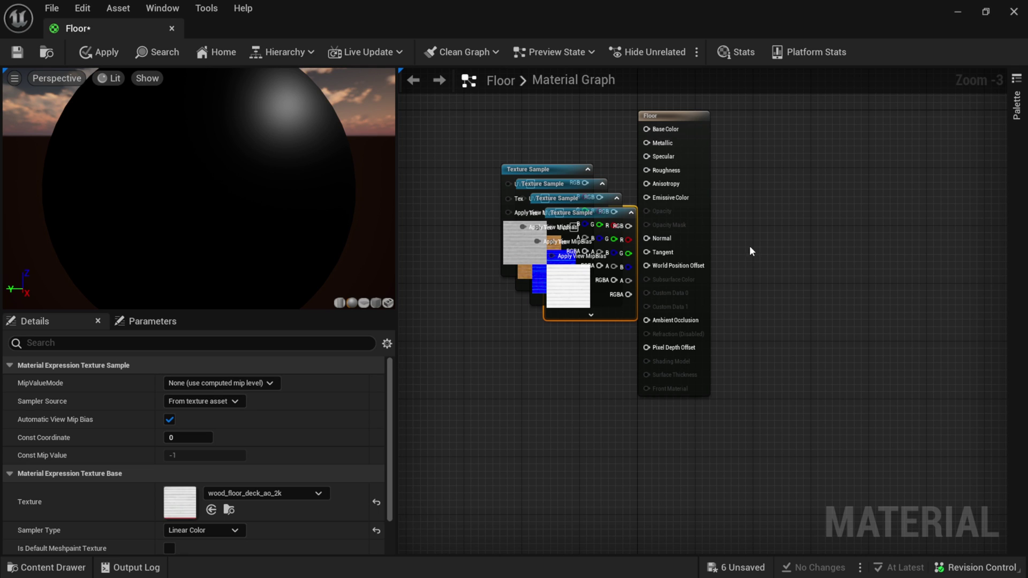
{"action": "right_click_drag", "start_coordinate": [749, 245], "coordinate": [824, 276]}
{"action": "left_click_drag", "start_coordinate": [688, 255], "coordinate": [651, 383]}
{"action": "left_click_drag", "start_coordinate": [621, 209], "coordinate": [526, 156]}
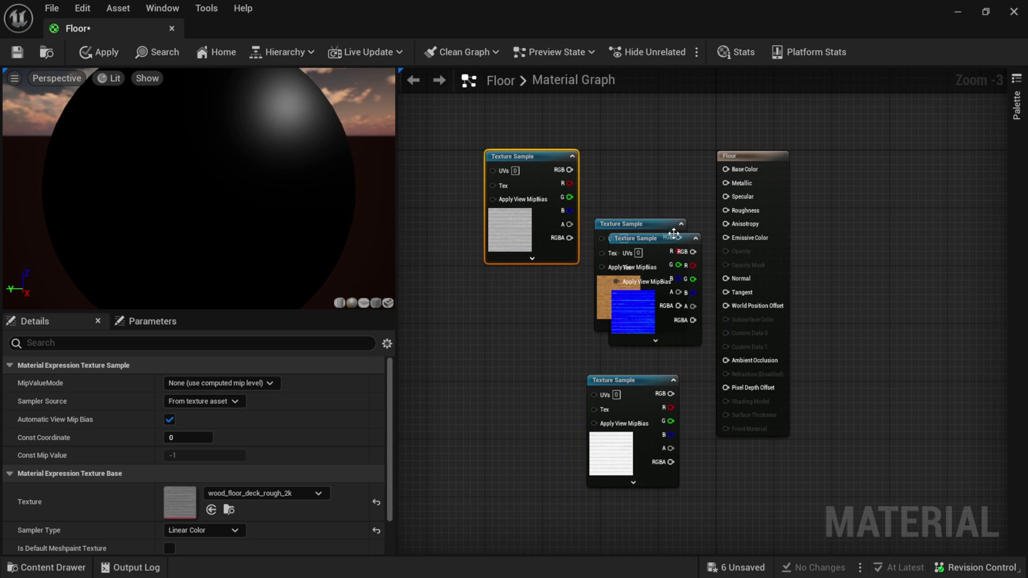
{"action": "left_click_drag", "start_coordinate": [673, 233], "coordinate": [536, 318]}
Reposition the wood diffuse and grey texture nodes so each sits separately near the Floor node.
{"action": "left_click_drag", "start_coordinate": [631, 224], "coordinate": [631, 171]}
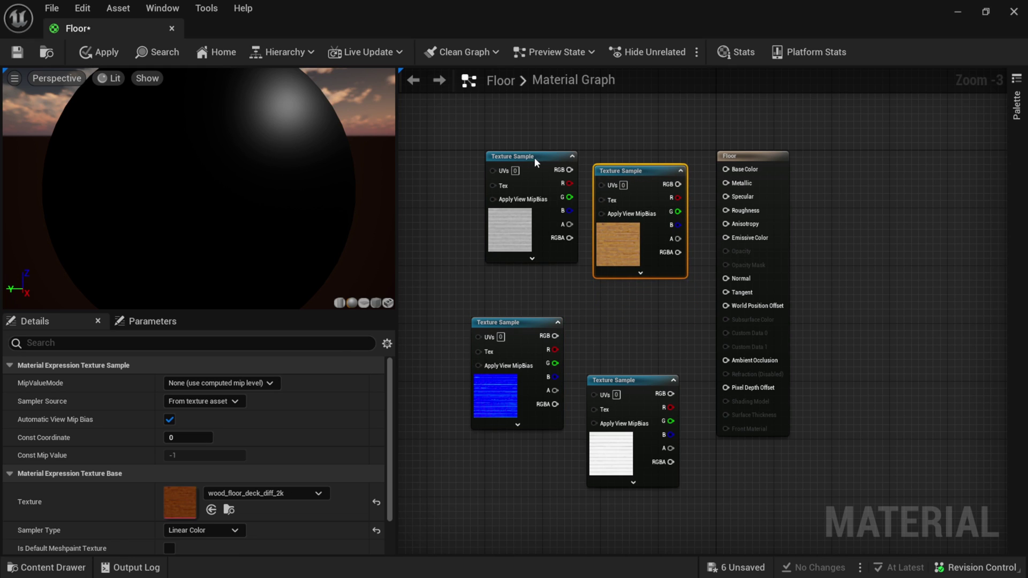
{"action": "left_click_drag", "start_coordinate": [534, 157], "coordinate": [513, 179]}
{"action": "left_click_drag", "start_coordinate": [639, 173], "coordinate": [639, 151]}
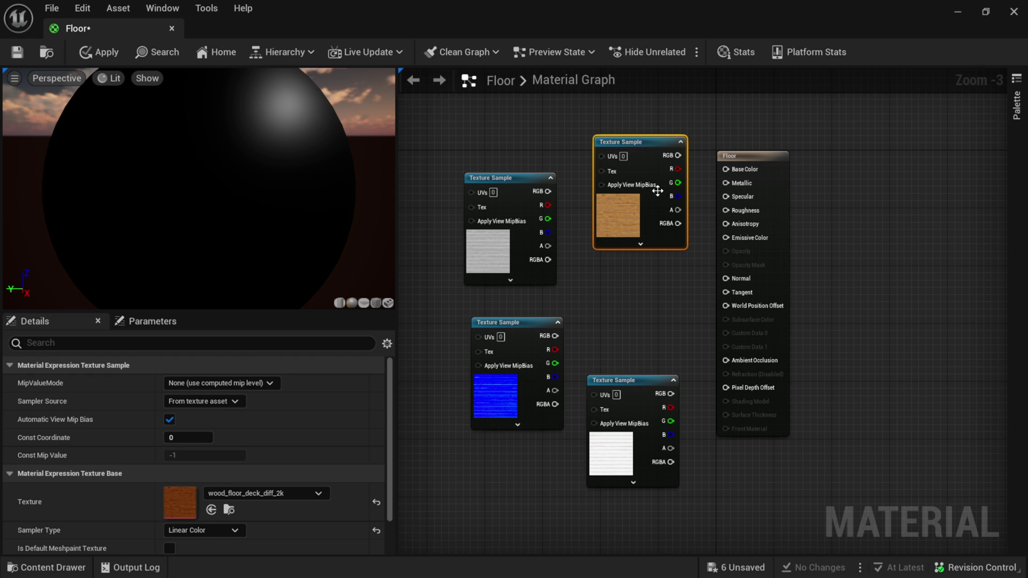
{"action": "left_click_drag", "start_coordinate": [646, 143], "coordinate": [771, 155]}
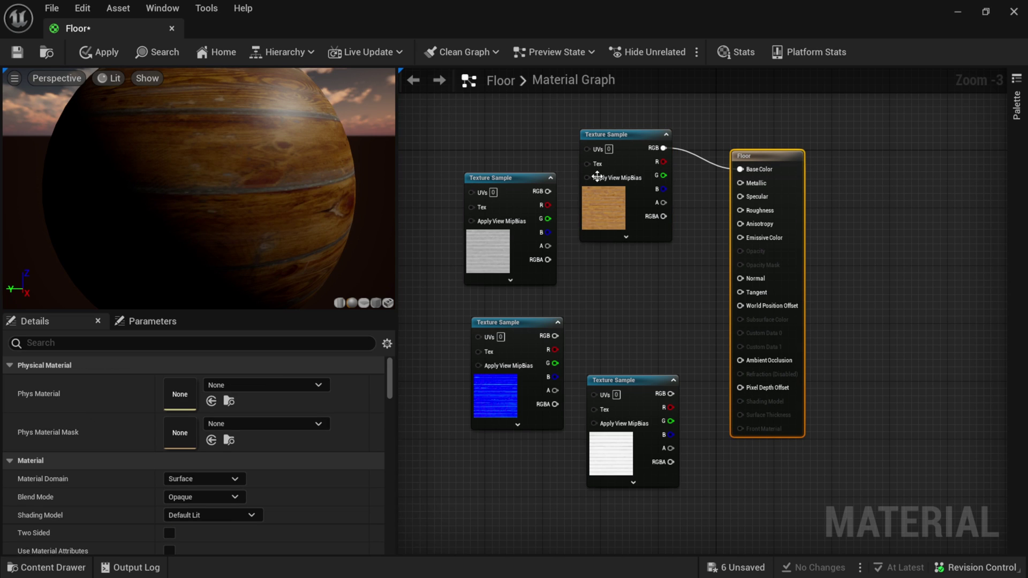
Wire the roughness texture's RGB to Roughness and place it under the base colour texture.
{"action": "left_click_drag", "start_coordinate": [640, 136], "coordinate": [640, 129]}
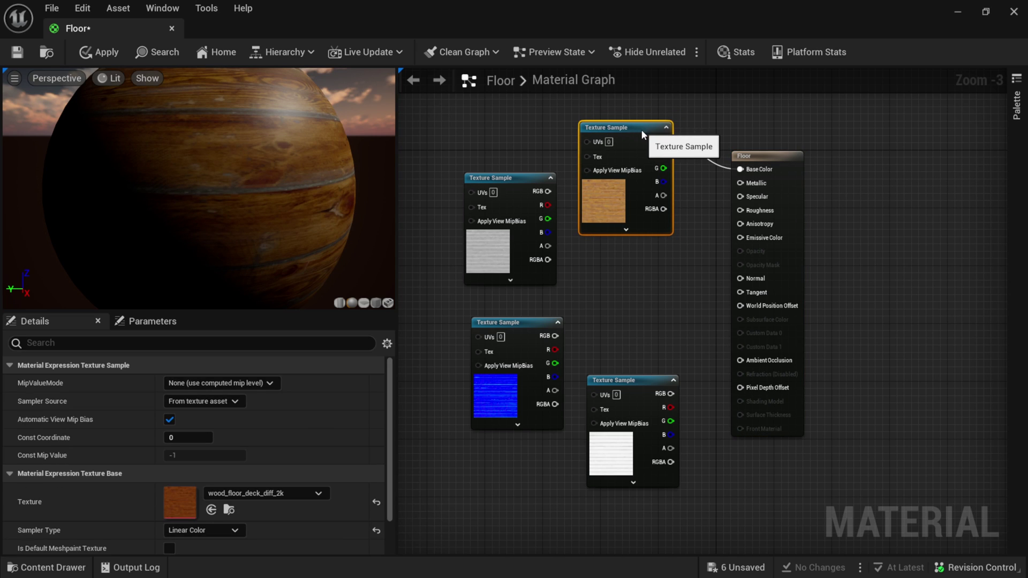
{"action": "left_click", "coordinate": [516, 178]}
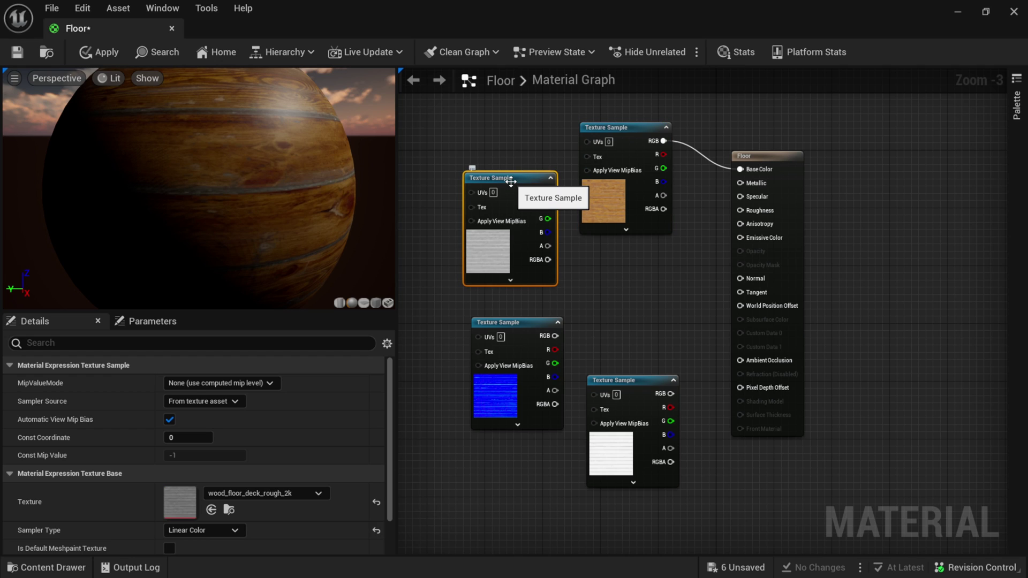
{"action": "left_click_drag", "start_coordinate": [515, 177], "coordinate": [508, 184]}
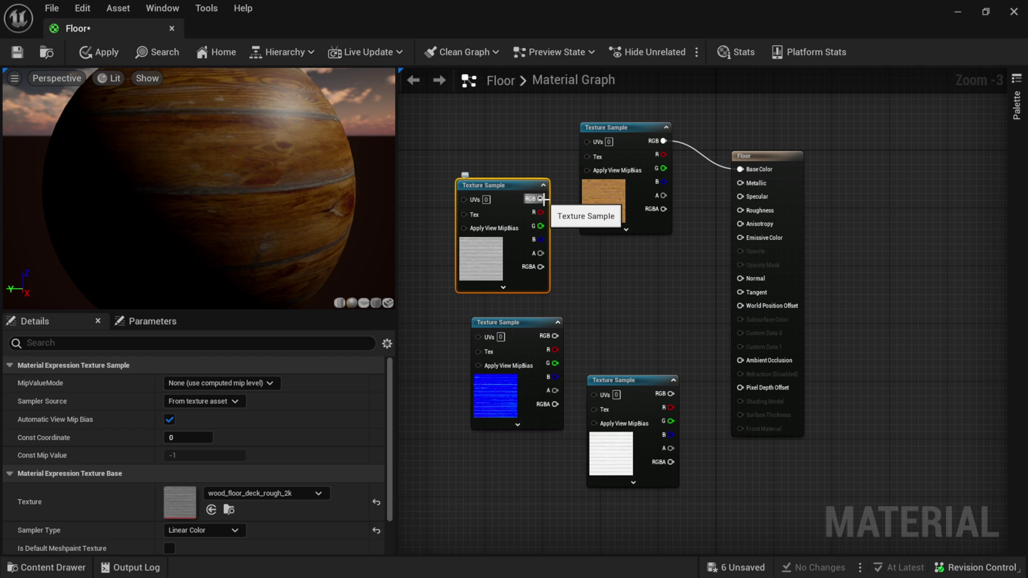
{"action": "left_click_drag", "start_coordinate": [539, 199], "coordinate": [741, 210]}
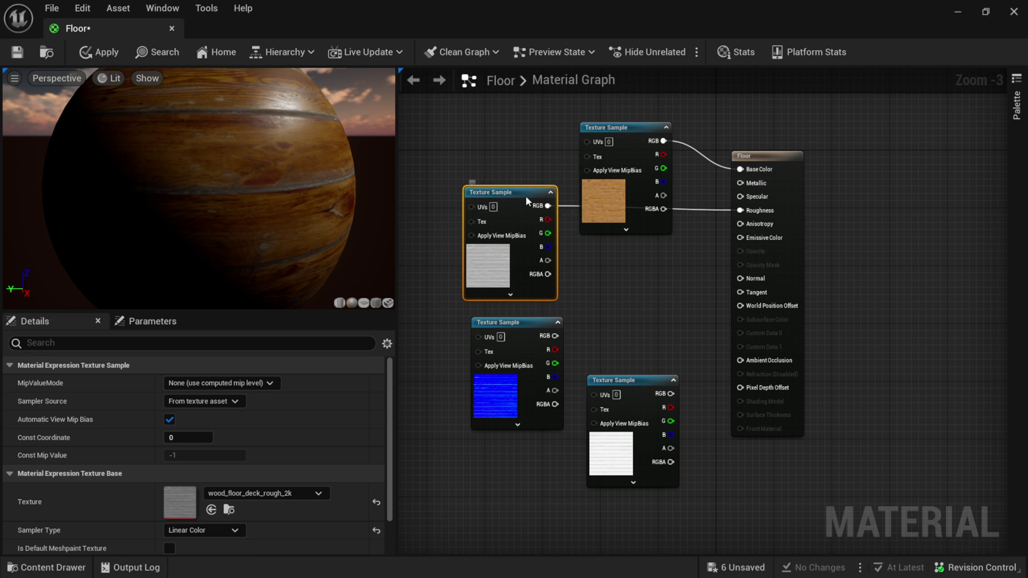
{"action": "left_click_drag", "start_coordinate": [505, 187], "coordinate": [631, 246]}
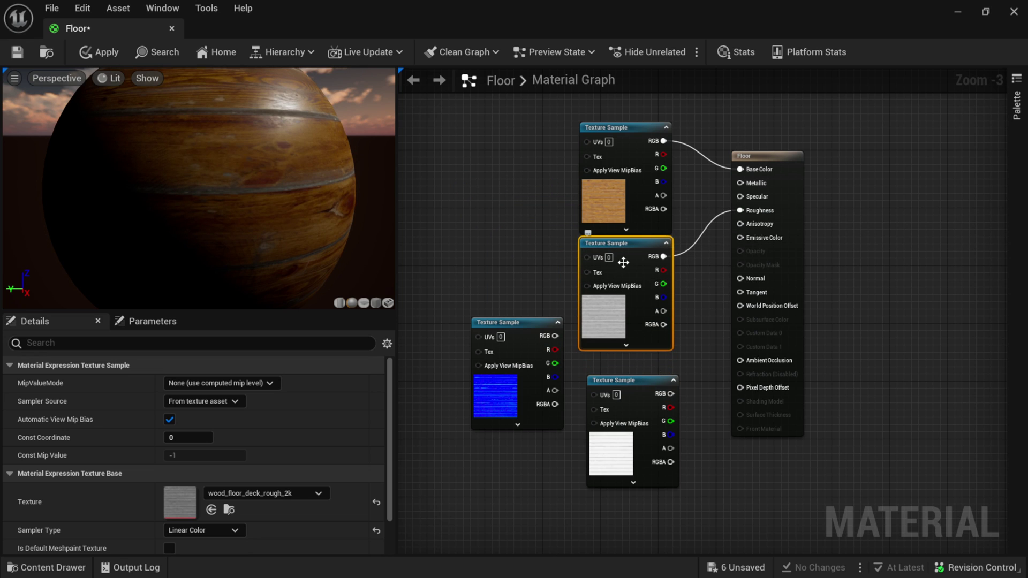
Move the AO and normal map nodes, then connect the normal map to the Normal input.
{"action": "left_click_drag", "start_coordinate": [634, 384], "coordinate": [482, 441]}
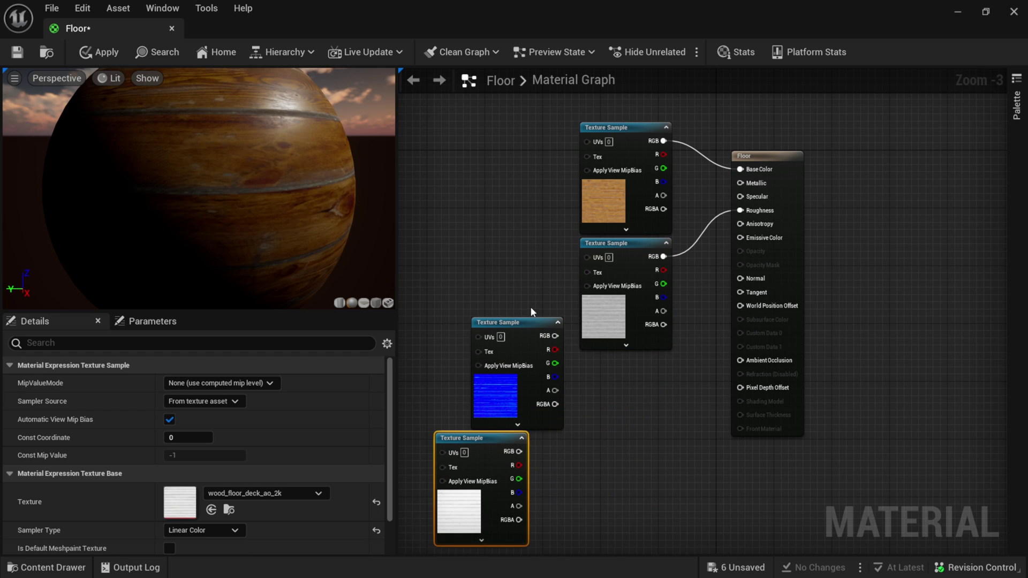
{"action": "left_click_drag", "start_coordinate": [524, 323], "coordinate": [755, 282]}
{"action": "left_click_drag", "start_coordinate": [495, 242], "coordinate": [654, 393]}
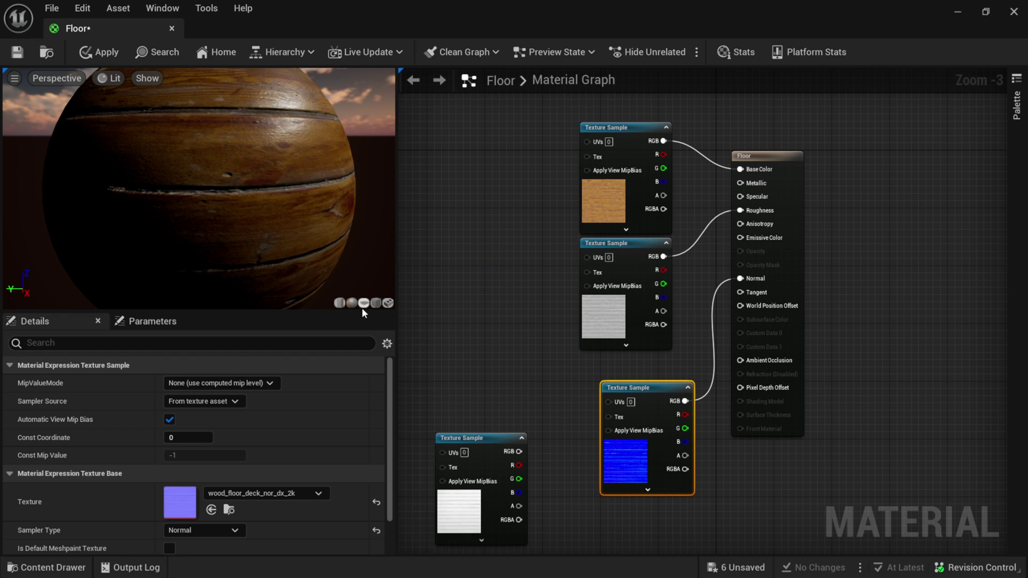
Preview the wood on a cube, orbit and zoom in, and raise the AO texture node.
{"action": "left_click", "coordinate": [377, 303]}
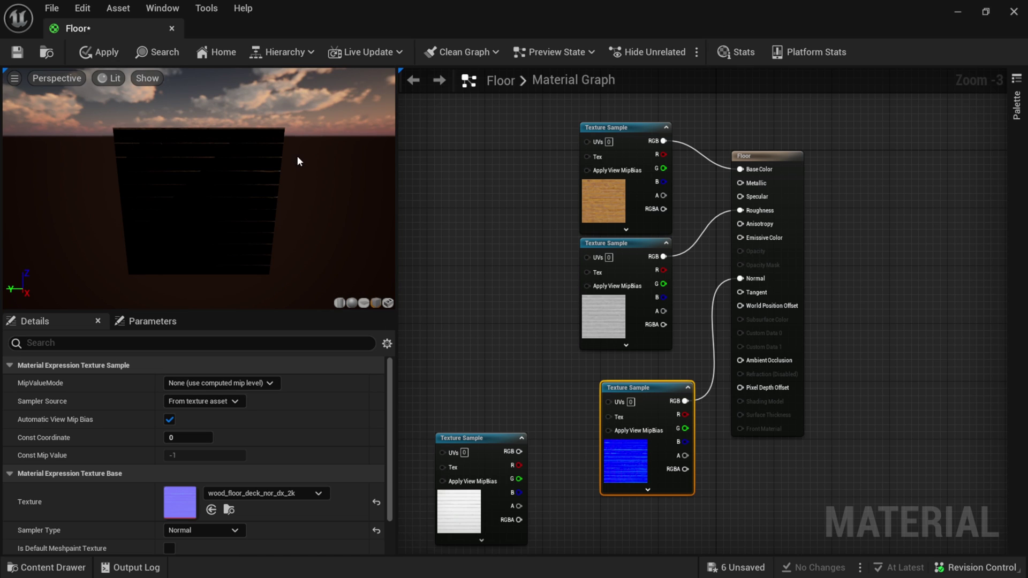
{"action": "left_click_drag", "start_coordinate": [268, 198], "coordinate": [256, 195]}
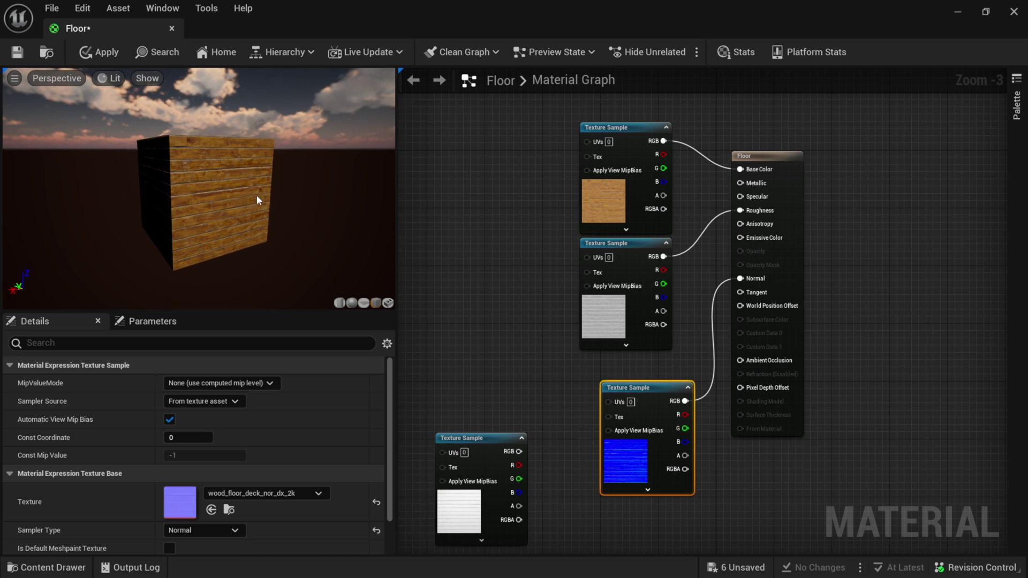
{"action": "scroll", "coordinate": [252, 203], "scroll_direction": "up", "scroll_amount": 4}
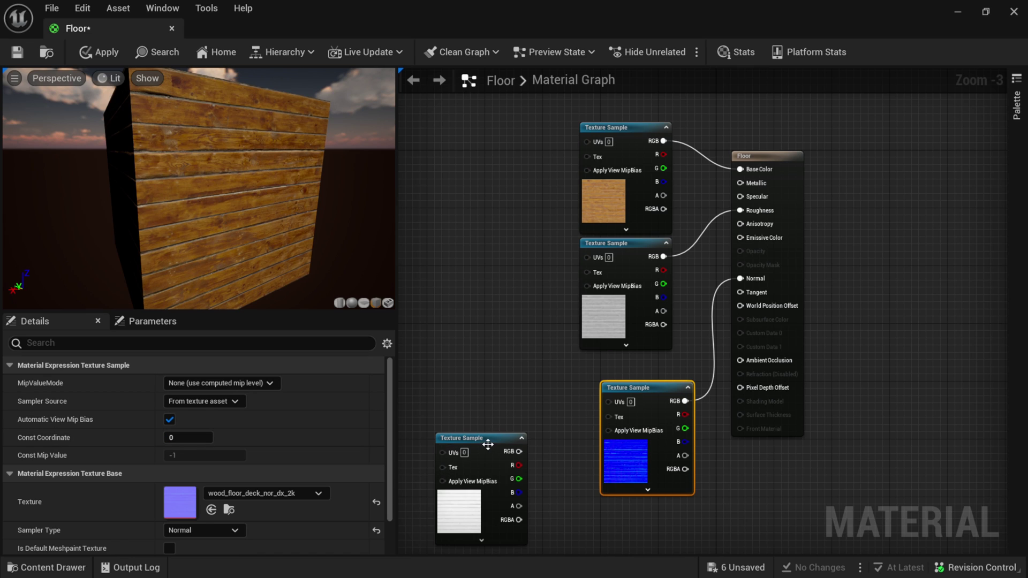
{"action": "left_click_drag", "start_coordinate": [486, 444], "coordinate": [489, 294]}
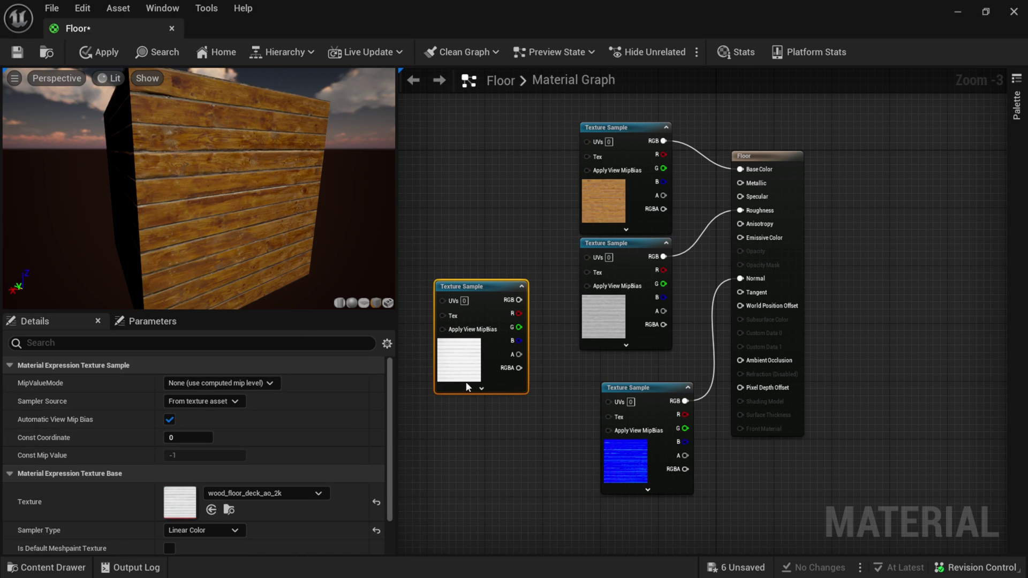
Connect the AO texture to Ambient Occlusion and tidy the AO and normal map nodes.
{"action": "left_click_drag", "start_coordinate": [519, 300], "coordinate": [752, 365]}
{"action": "left_click_drag", "start_coordinate": [458, 284], "coordinate": [480, 350]}
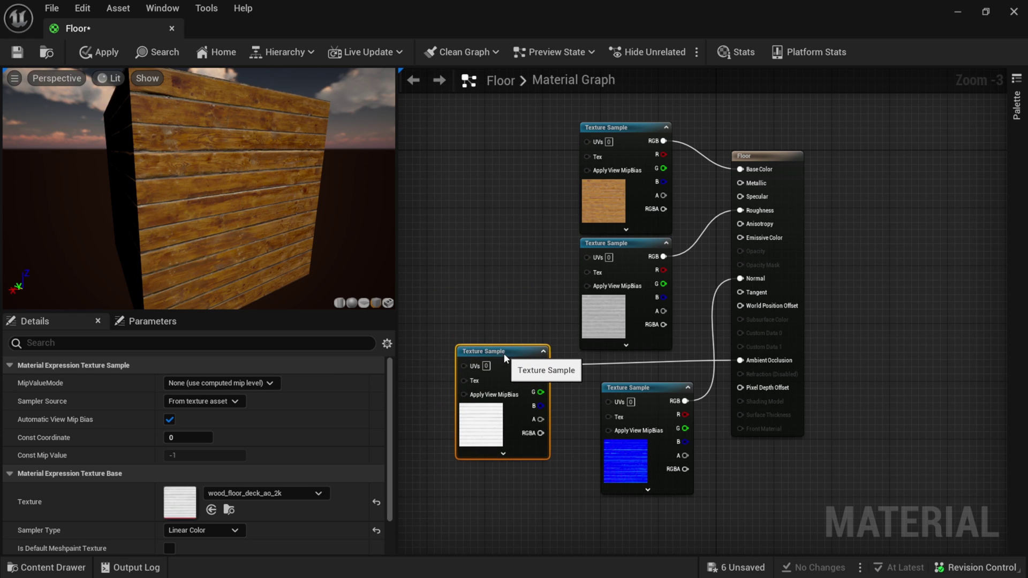
{"action": "left_click_drag", "start_coordinate": [660, 390], "coordinate": [644, 433]}
{"action": "left_click_drag", "start_coordinate": [264, 197], "coordinate": [321, 188]}
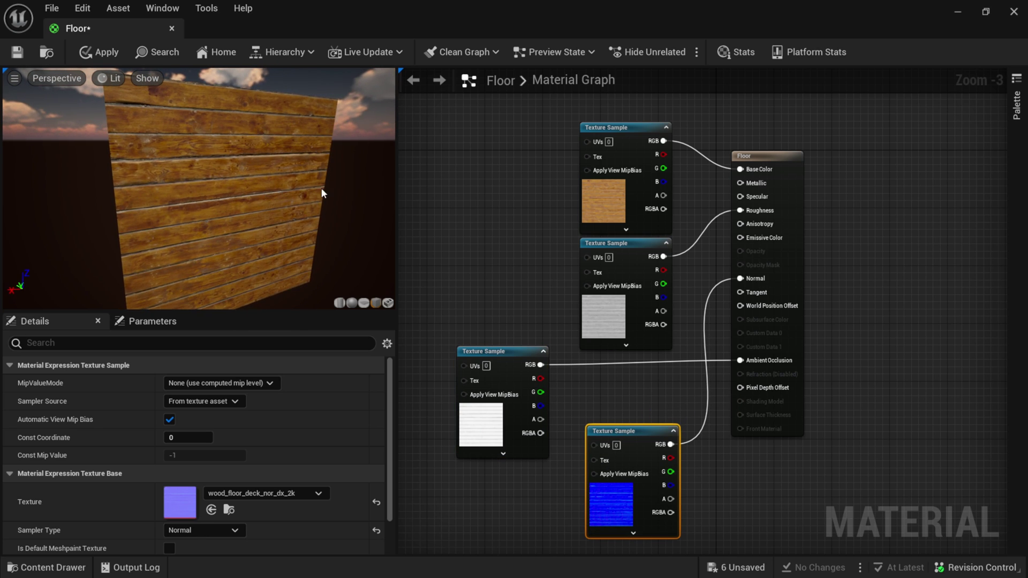
Add a Constant wired to Specular, trying value 1 before setting it back to 0.
{"action": "left_click", "coordinate": [465, 202]}
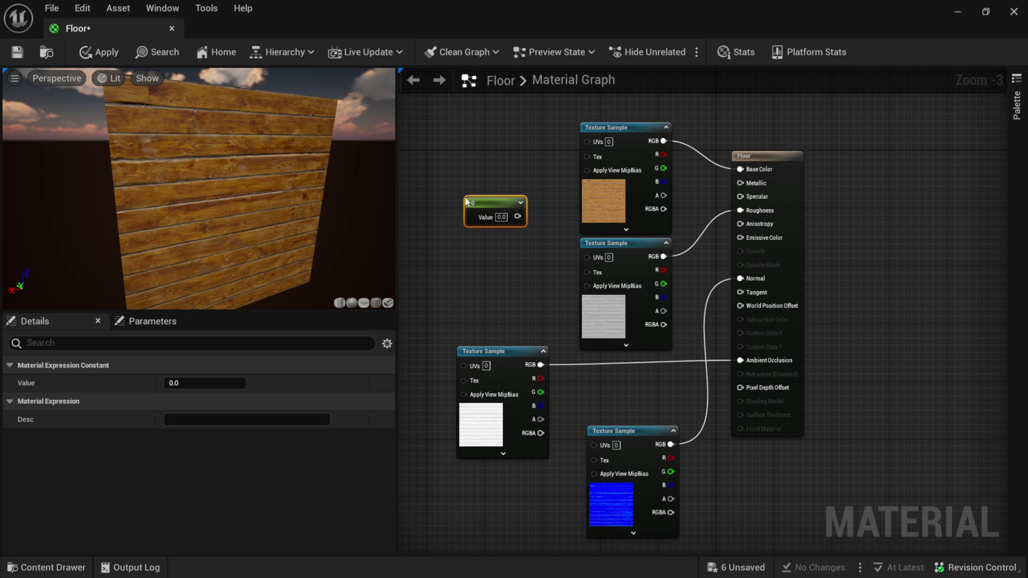
{"action": "left_click_drag", "start_coordinate": [498, 202], "coordinate": [495, 237]}
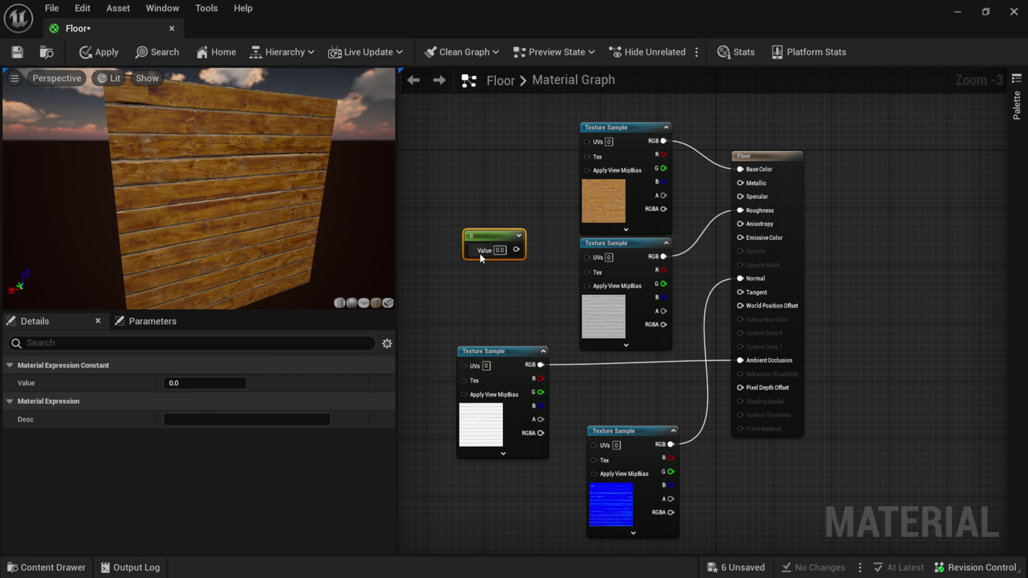
{"action": "left_click_drag", "start_coordinate": [505, 246], "coordinate": [749, 199]}
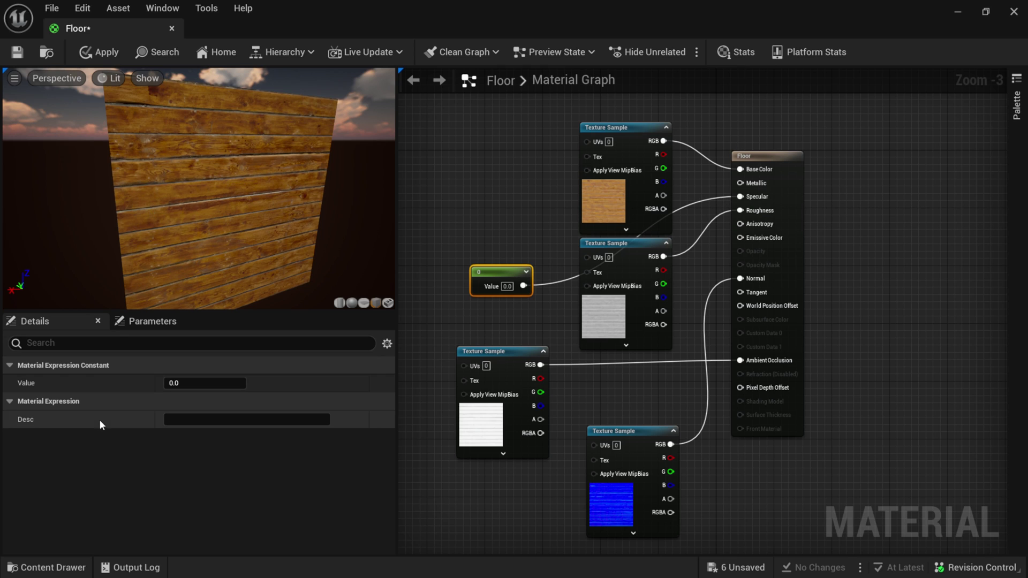
{"action": "type", "text": "1"}
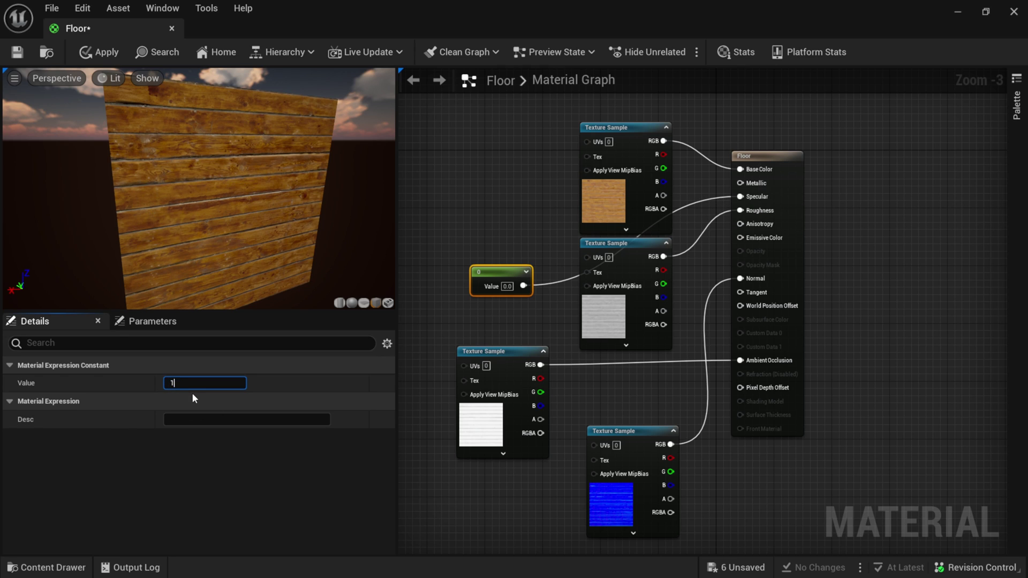
{"action": "key", "text": "Return"}
{"action": "left_click_drag", "start_coordinate": [258, 183], "coordinate": [248, 187]}
{"action": "type", "text": "0"}
{"action": "key", "text": "Return"}
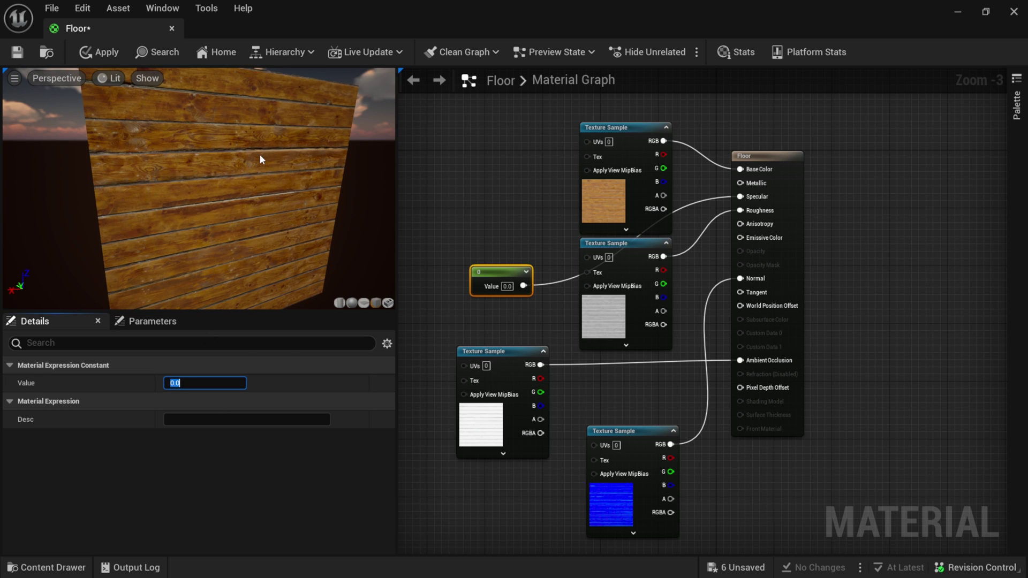
{"action": "left_click_drag", "start_coordinate": [293, 173], "coordinate": [343, 211]}
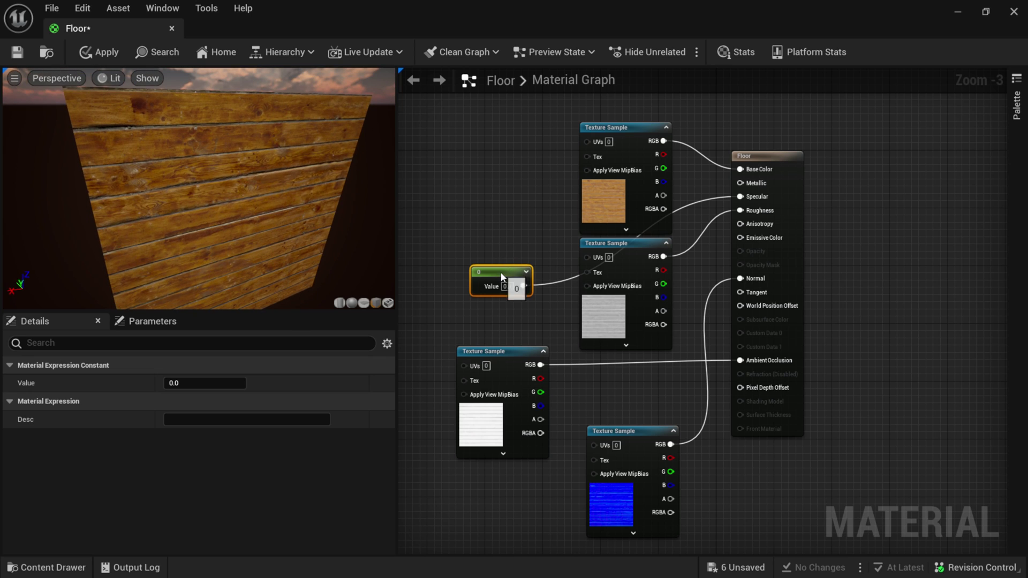
Rearrange the constant, roughness texture and base colour texture nodes in the graph.
{"action": "left_click_drag", "start_coordinate": [500, 271], "coordinate": [500, 278]}
{"action": "left_click", "coordinate": [632, 257]}
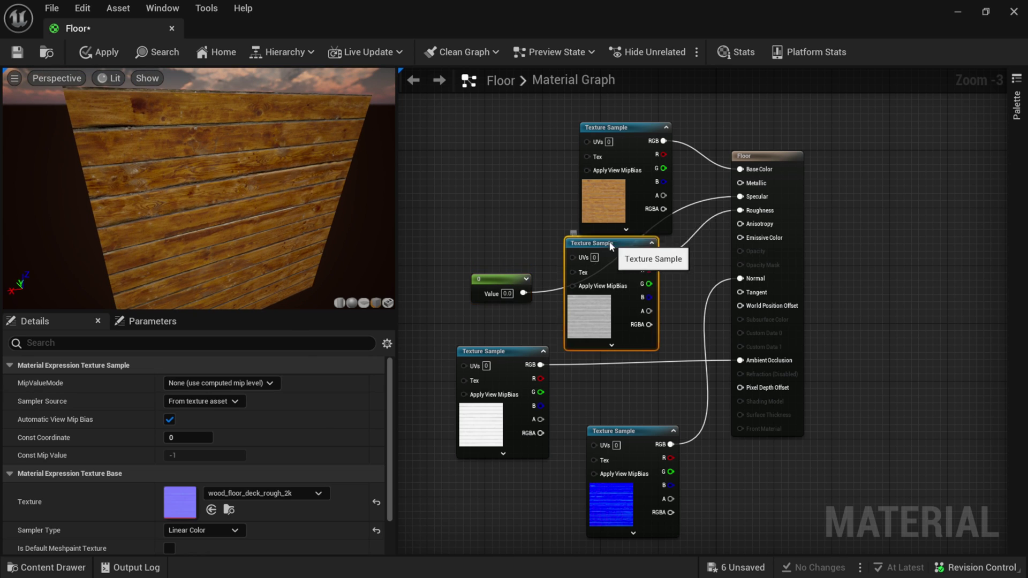
{"action": "left_click_drag", "start_coordinate": [632, 257], "coordinate": [467, 145]}
{"action": "left_click_drag", "start_coordinate": [642, 137], "coordinate": [677, 129]}
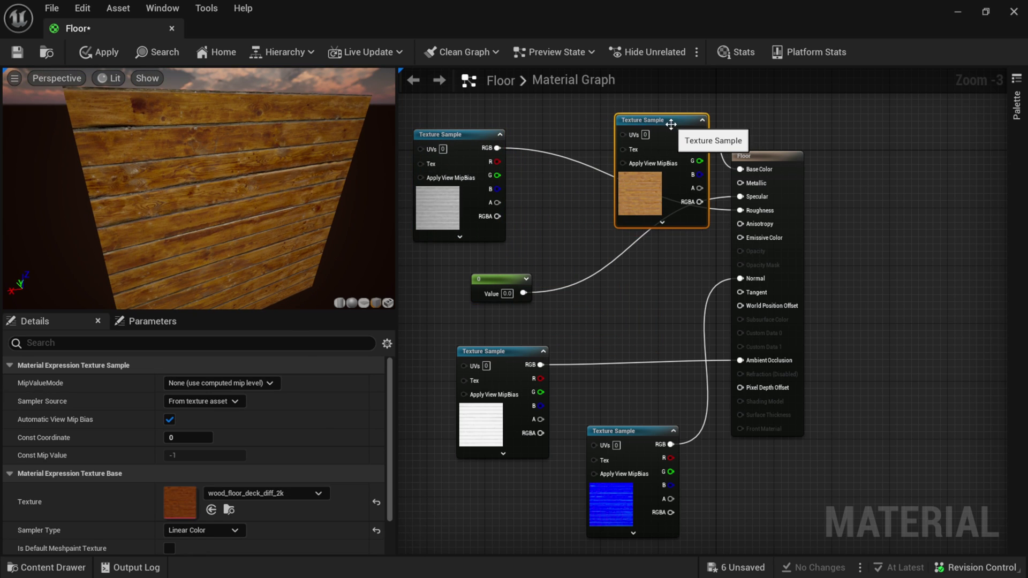
Place a second Constant node beside the roughness texture and arrange both constants.
{"action": "key", "text": "1"}
{"action": "left_click", "coordinate": [538, 239]}
{"action": "left_click_drag", "start_coordinate": [554, 247], "coordinate": [452, 267]}
{"action": "left_click_drag", "start_coordinate": [514, 280], "coordinate": [616, 316]}
{"action": "left_click", "coordinate": [477, 271]}
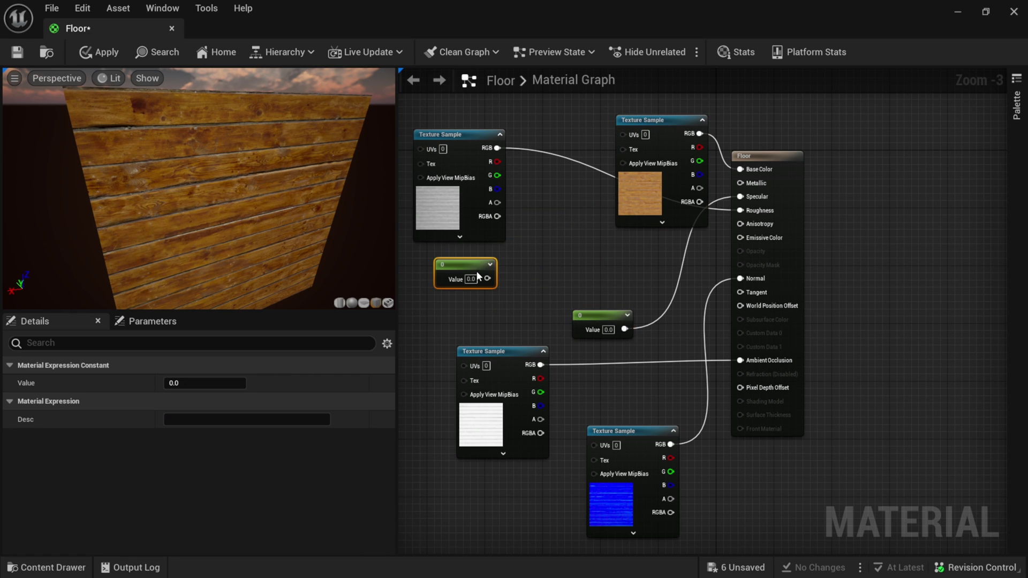
{"action": "left_click_drag", "start_coordinate": [477, 274], "coordinate": [473, 278]}
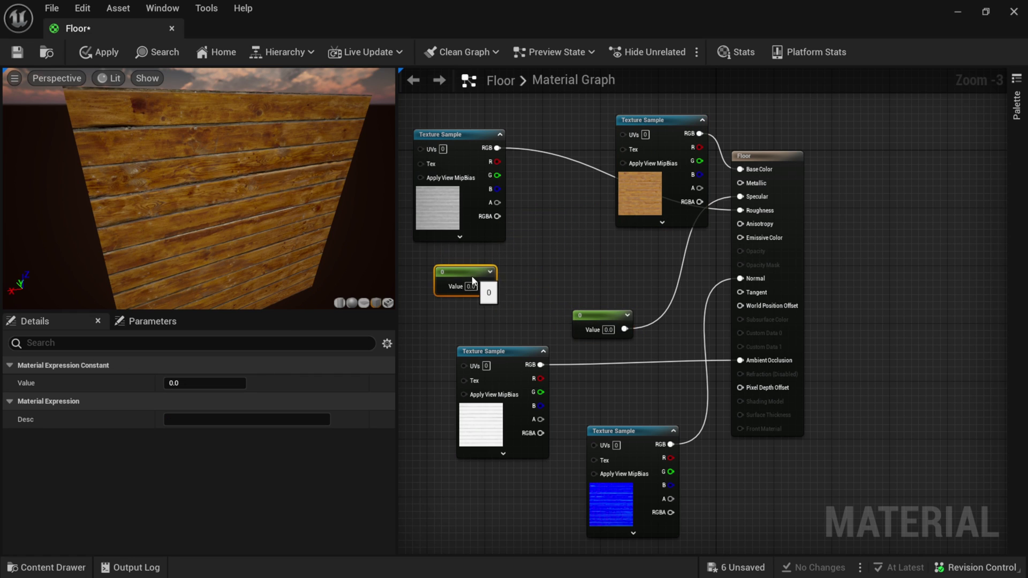
Add a Multiply node fed by the roughness texture in A and the constant in B.
{"action": "key", "text": "m"}
{"action": "left_click", "coordinate": [559, 265]}
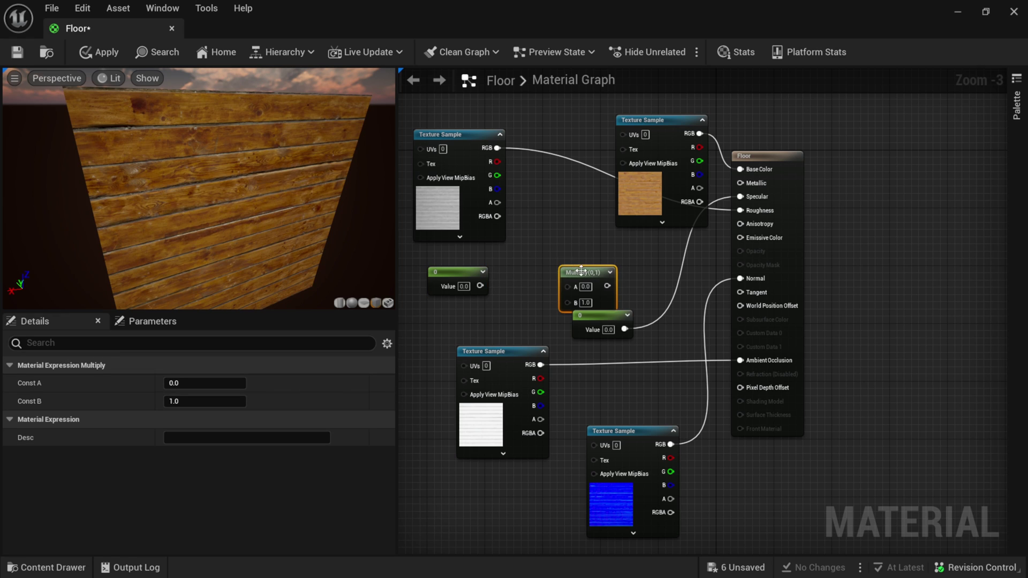
{"action": "left_click_drag", "start_coordinate": [584, 269], "coordinate": [570, 220]}
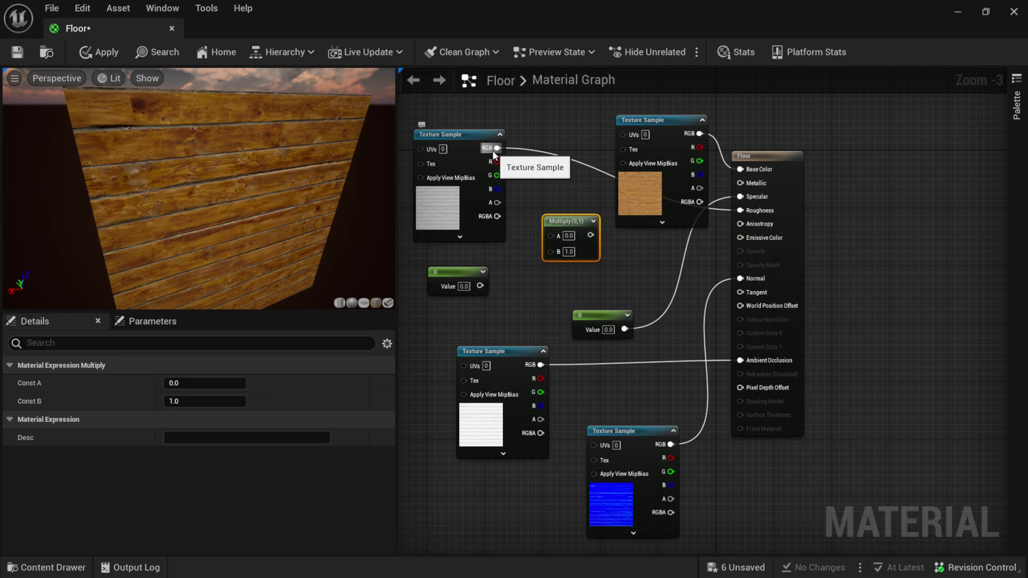
{"action": "left_click_drag", "start_coordinate": [497, 148], "coordinate": [549, 236]}
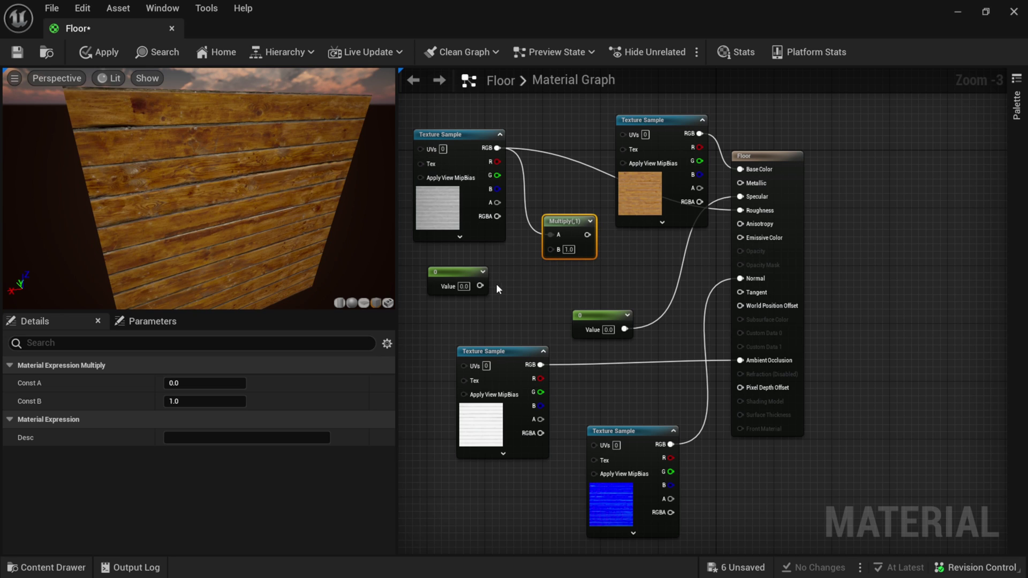
{"action": "left_click_drag", "start_coordinate": [481, 286], "coordinate": [740, 211]}
{"action": "left_click_drag", "start_coordinate": [465, 135], "coordinate": [464, 142]}
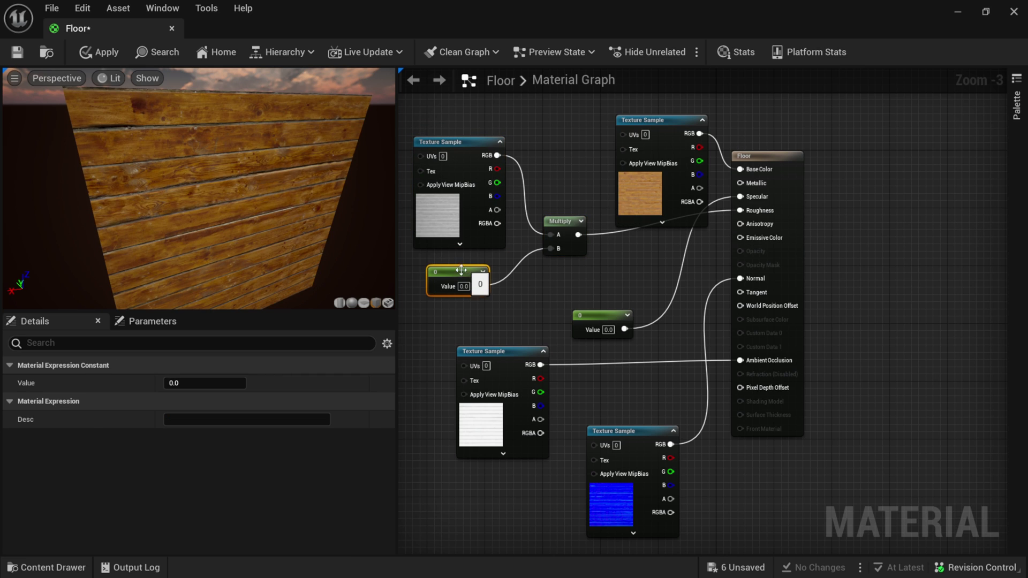
Delete the constant feeding Specular and set the Multiply's constant to 1.0.
{"action": "left_click", "coordinate": [193, 380]}
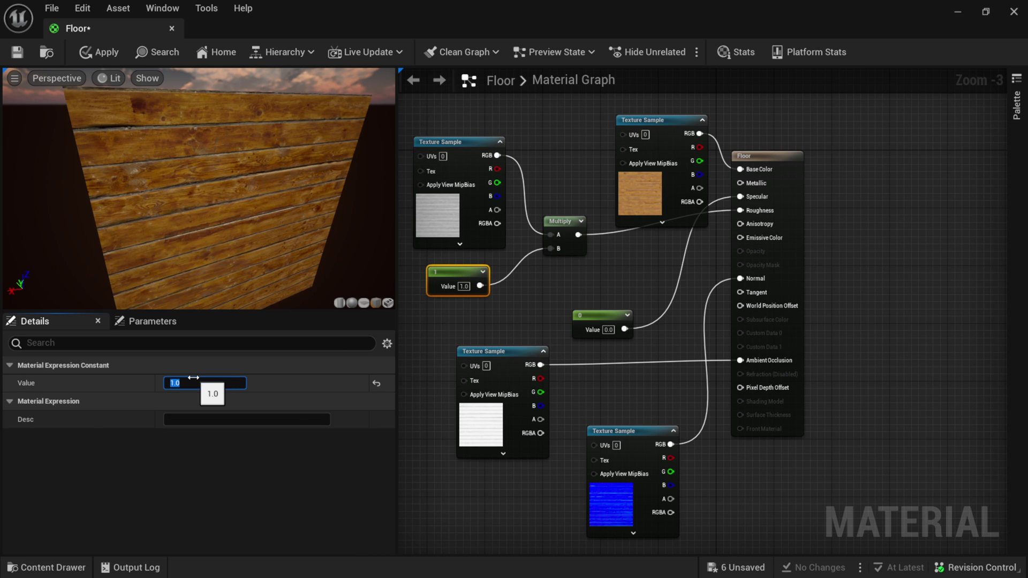
{"action": "left_click_drag", "start_coordinate": [611, 289], "coordinate": [593, 339]}
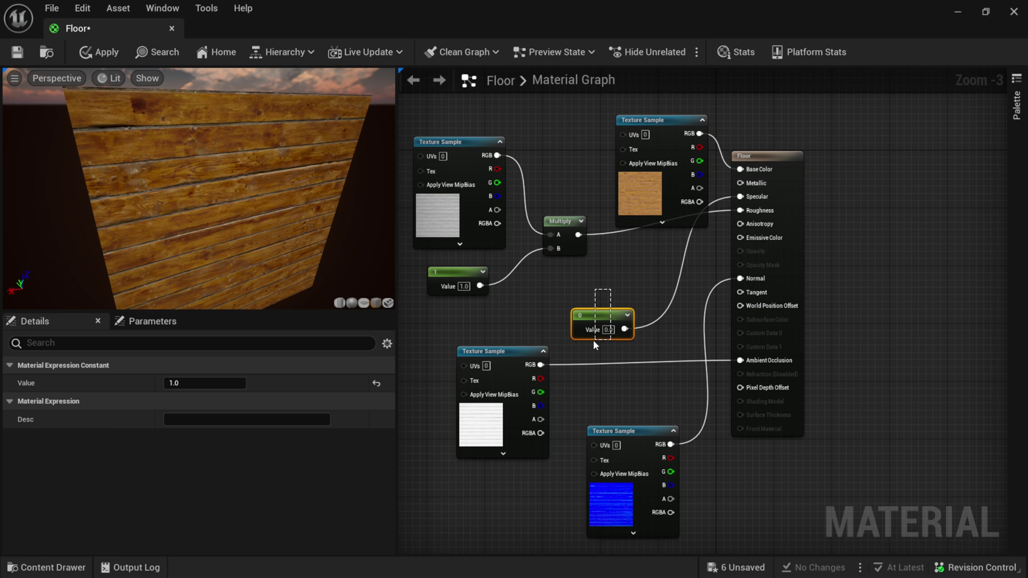
{"action": "key", "text": "Delete"}
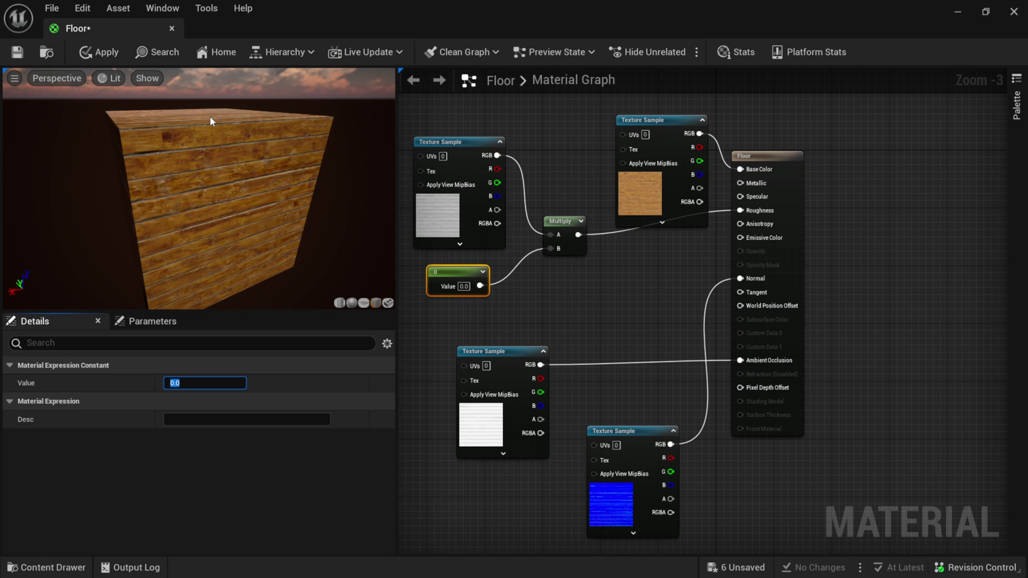
{"action": "left_click_drag", "start_coordinate": [200, 134], "coordinate": [200, 137]}
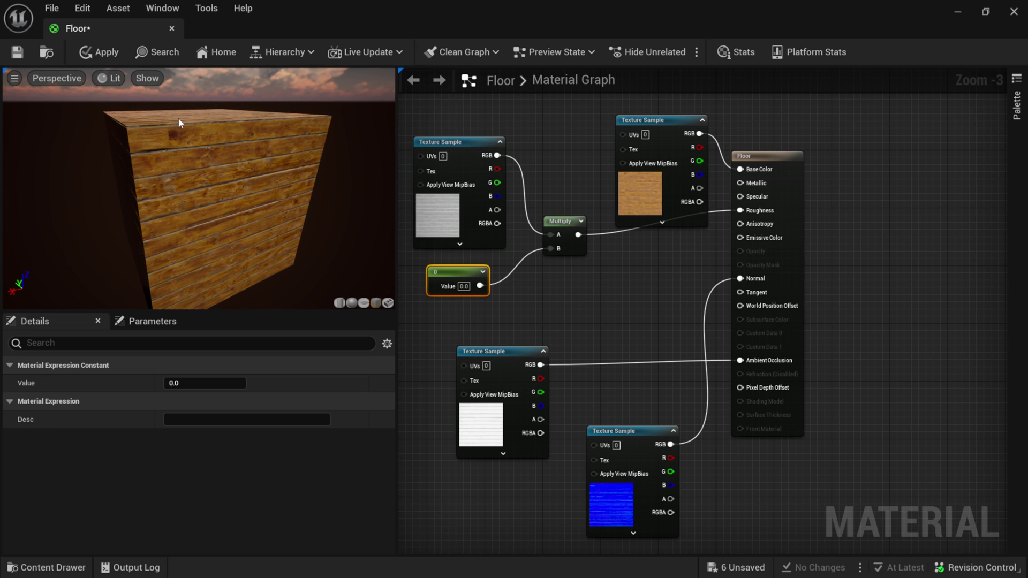
{"action": "left_click", "coordinate": [205, 382]}
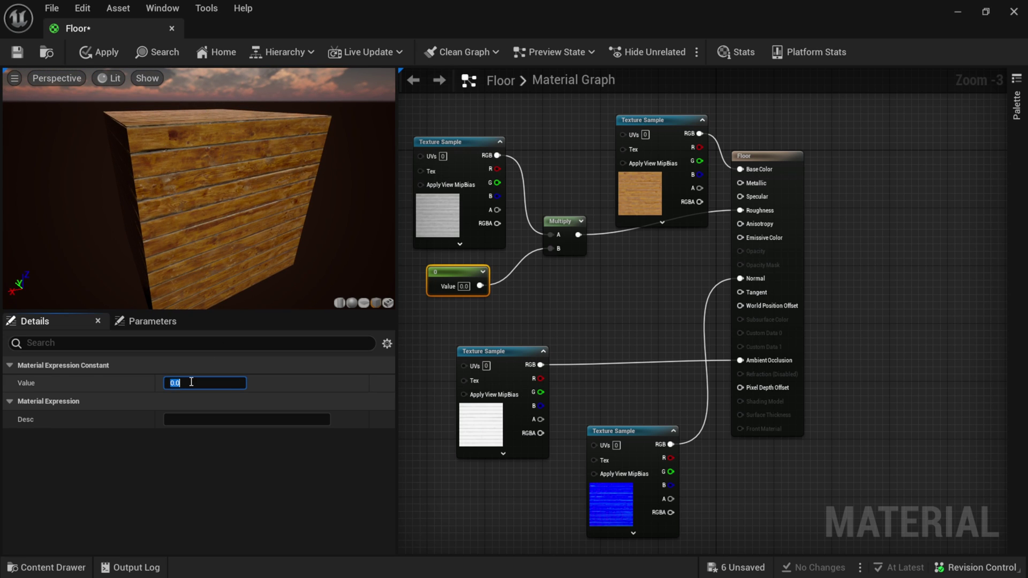
{"action": "type", "text": "1"}
{"action": "key", "text": "Return"}
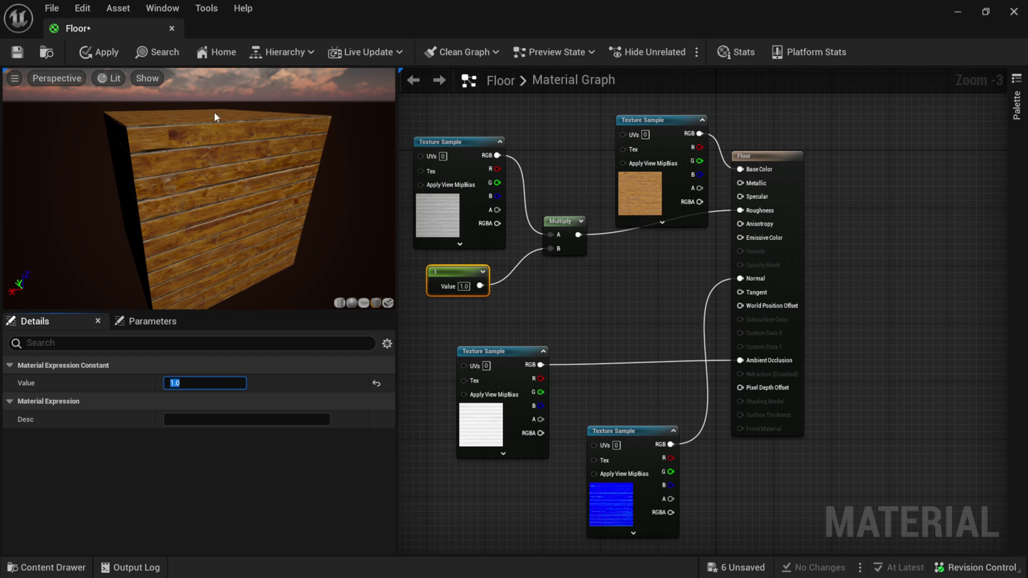
{"action": "left_click", "coordinate": [621, 349]}
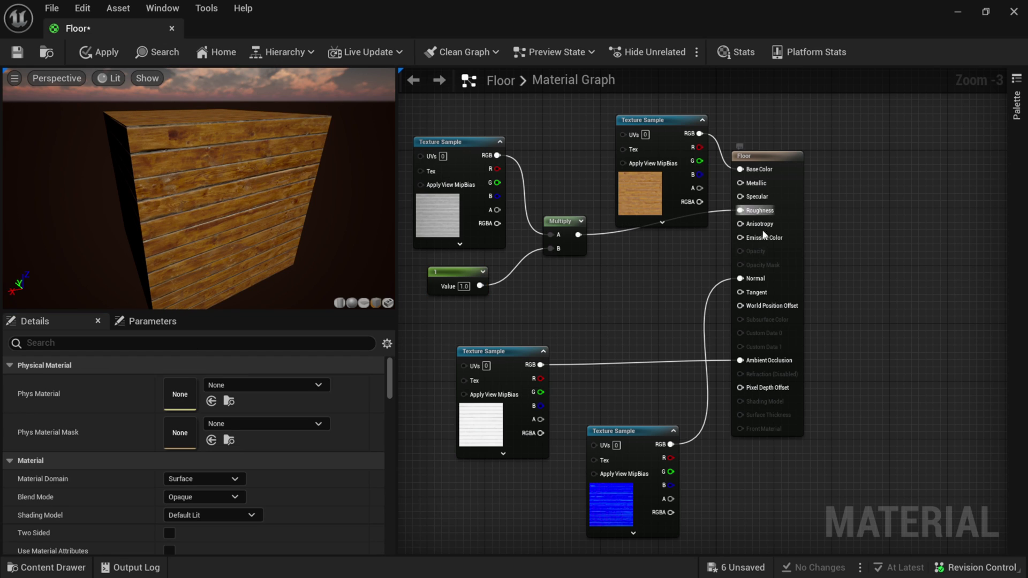
Add a new Constant wired to Specular with a value of 1.0.
{"action": "left_click", "coordinate": [545, 312]}
{"action": "left_click_drag", "start_coordinate": [547, 314], "coordinate": [751, 203]}
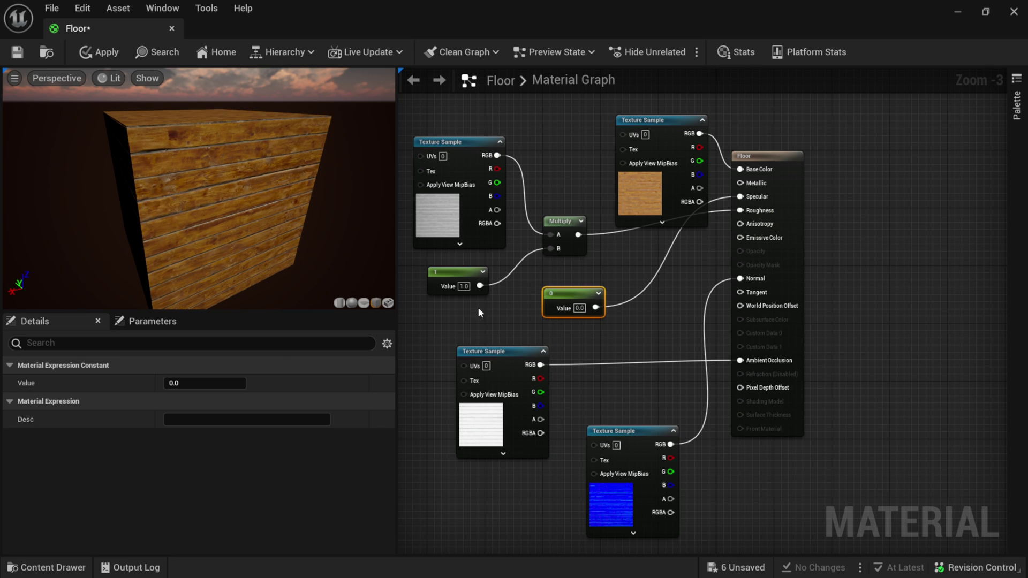
{"action": "left_click", "coordinate": [174, 383]}
{"action": "type", "text": "1"}
{"action": "key", "text": "Return"}
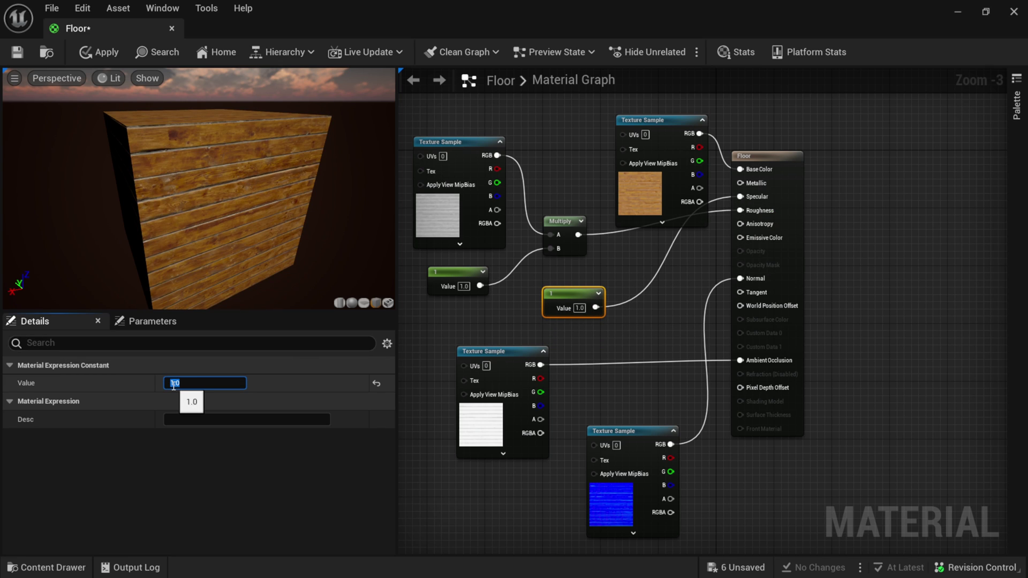
Set the Multiply's constant to 0.5 and preview the material on a sphere.
{"action": "left_click", "coordinate": [457, 280]}
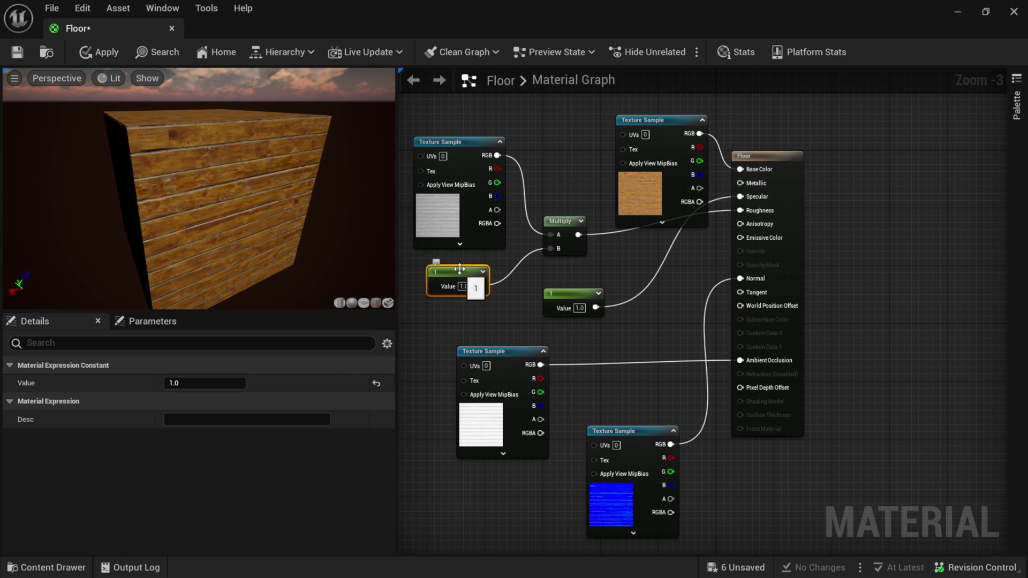
{"action": "left_click", "coordinate": [213, 383]}
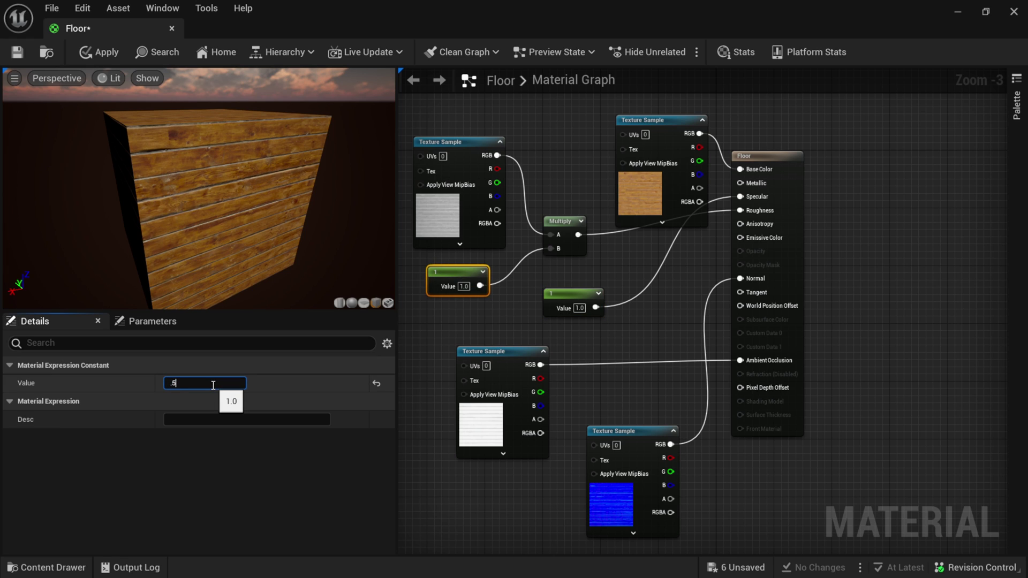
{"action": "type", "text": ".5"}
{"action": "key", "text": "Return"}
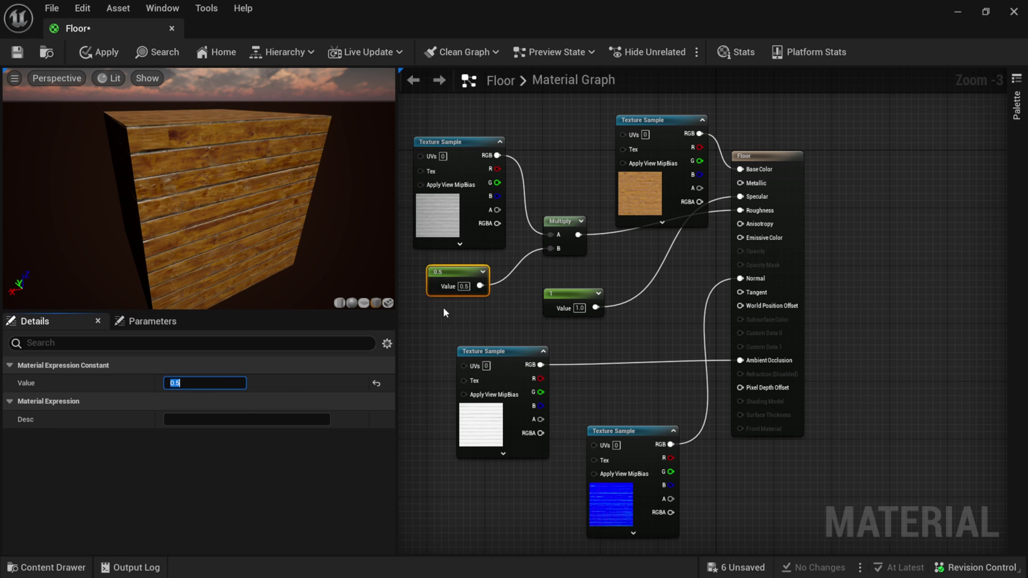
{"action": "left_click", "coordinate": [352, 303]}
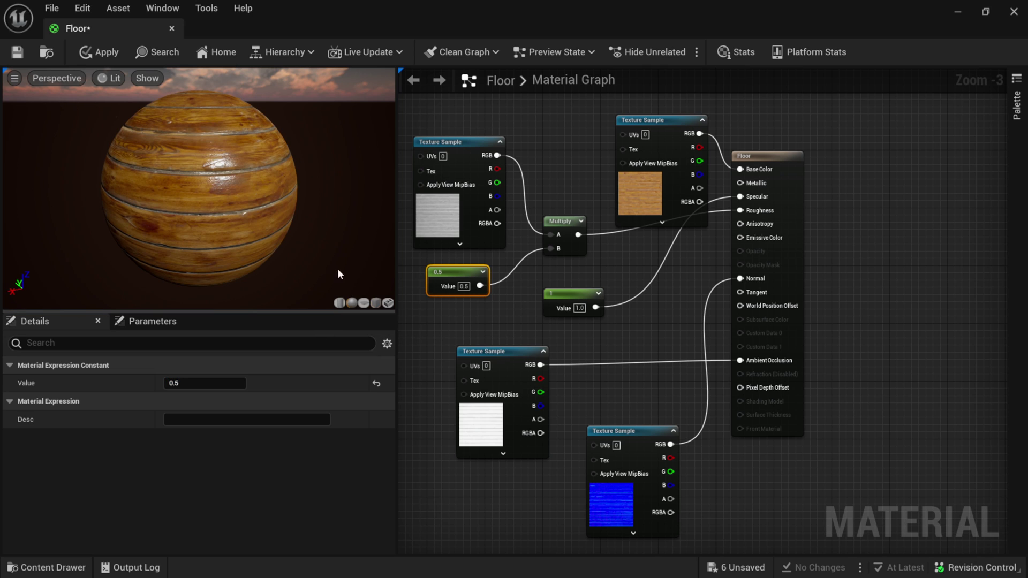
{"action": "left_click_drag", "start_coordinate": [244, 181], "coordinate": [213, 174]}
Change the Specular constant to 0, then settle on 0.3.
{"action": "left_click_drag", "start_coordinate": [575, 293], "coordinate": [575, 300]}
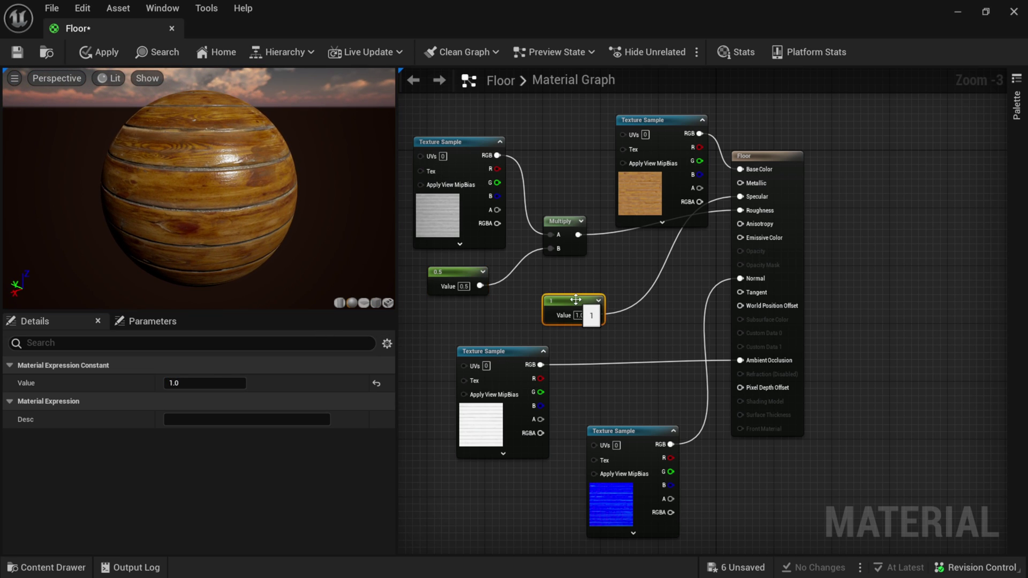
{"action": "left_click", "coordinate": [201, 383]}
{"action": "type", "text": "0"}
{"action": "key", "text": "Return"}
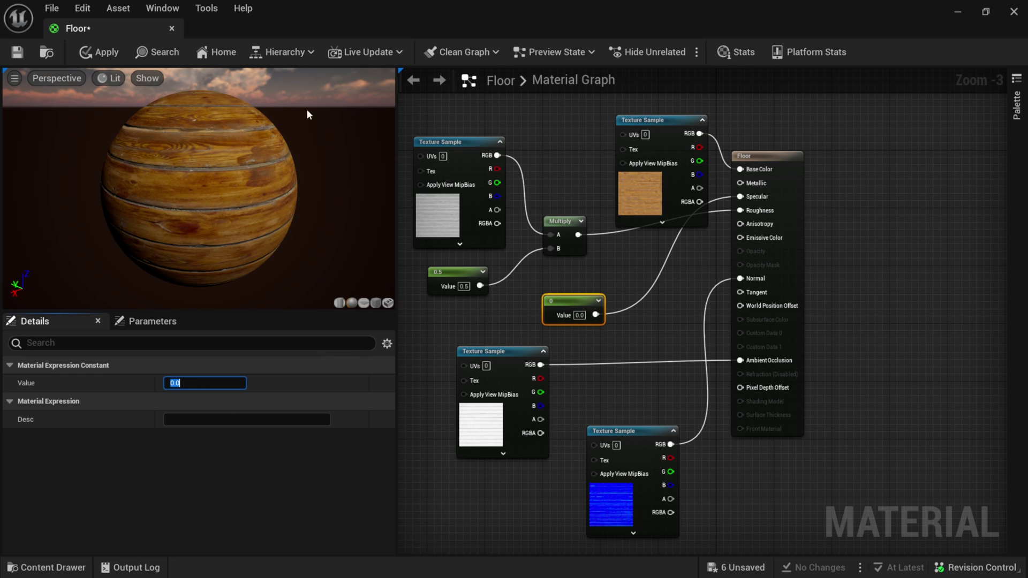
{"action": "type", "text": ".3"}
{"action": "key", "text": "Return"}
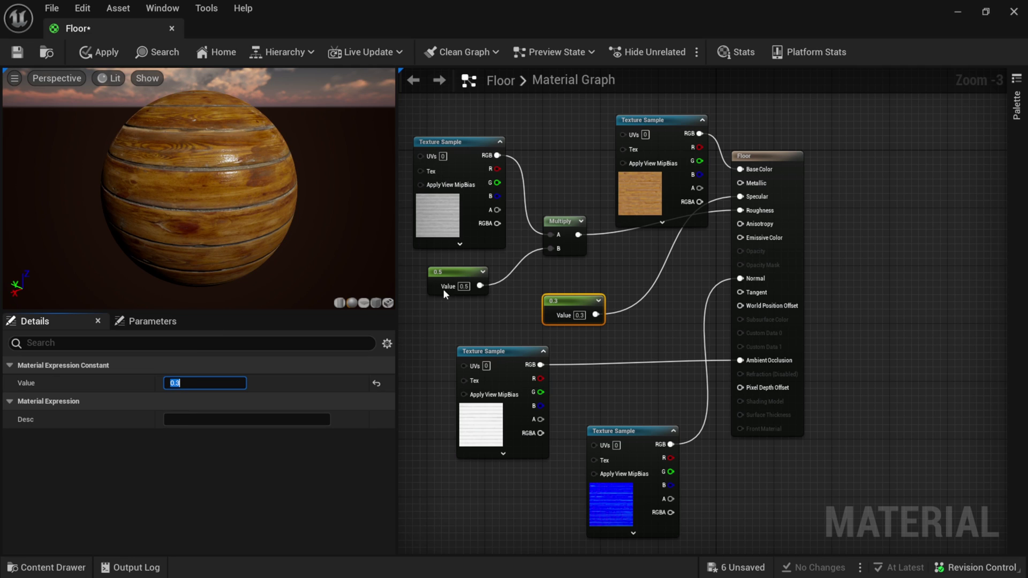
Set the Multiply's constant to 1, then 0, and tidy both constant nodes.
{"action": "left_click_drag", "start_coordinate": [442, 288], "coordinate": [449, 288]}
{"action": "left_click", "coordinate": [179, 384]}
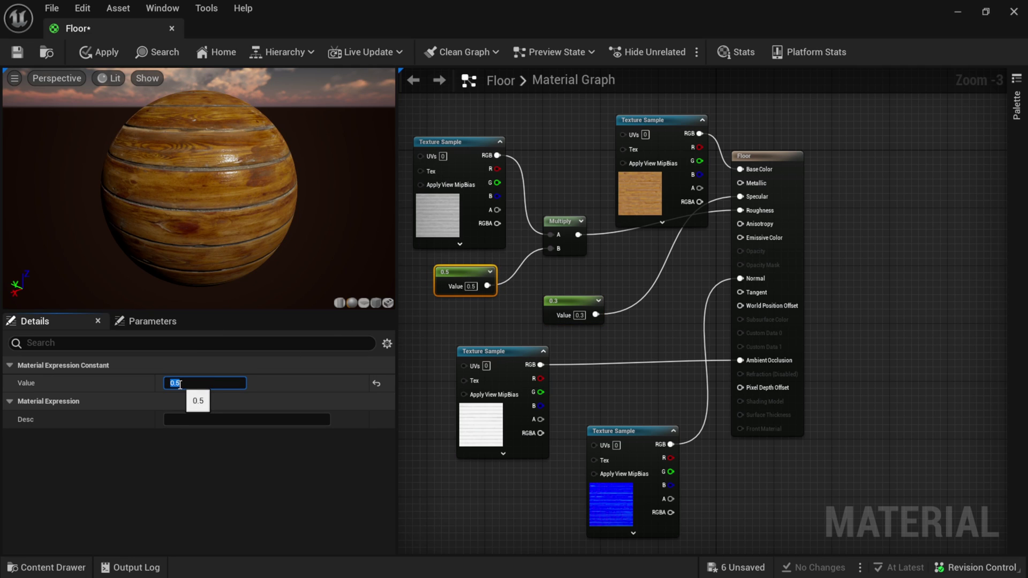
{"action": "type", "text": "1"}
{"action": "key", "text": "Return"}
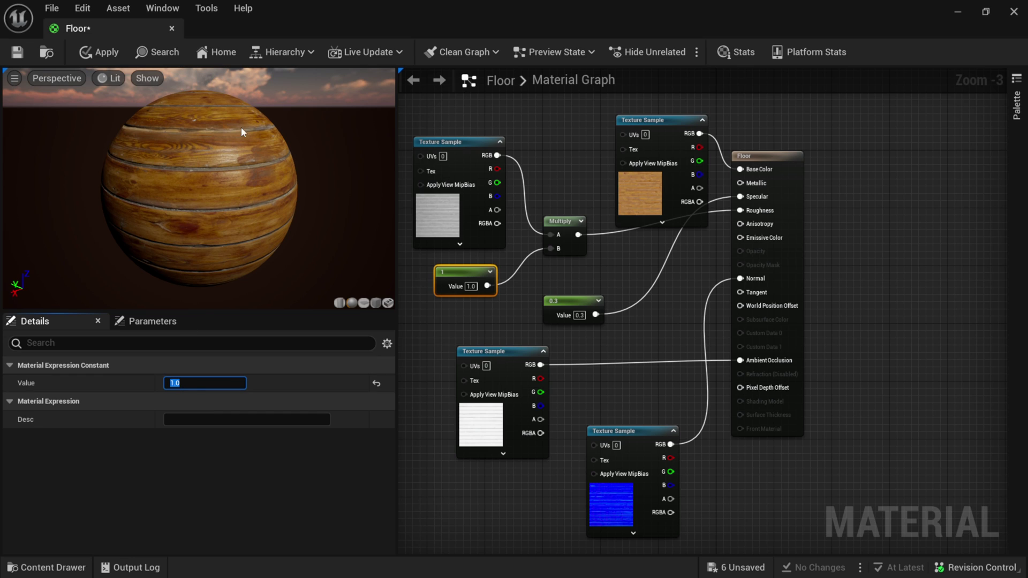
{"action": "type", "text": "0"}
{"action": "key", "text": "Return"}
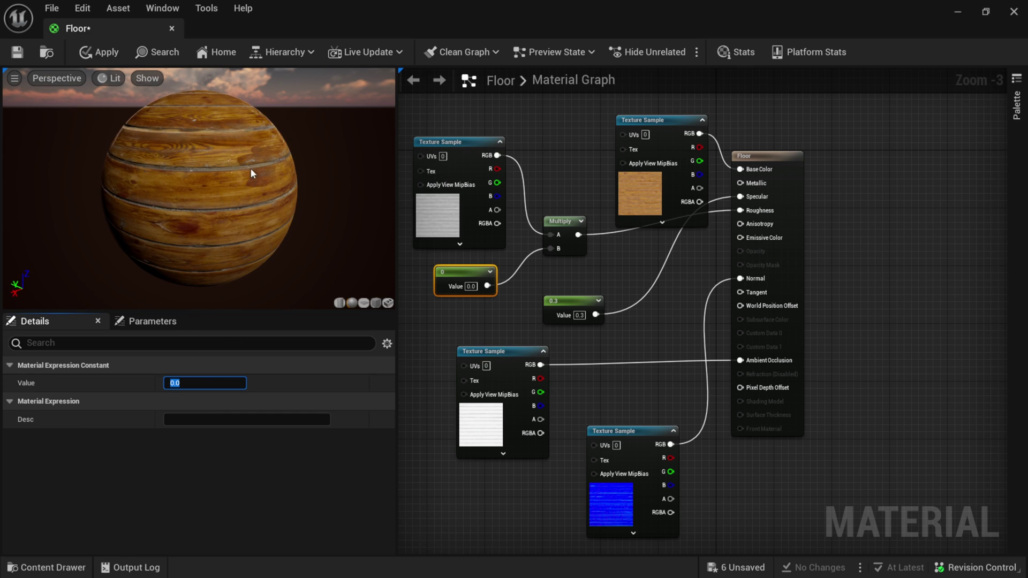
{"action": "left_click_drag", "start_coordinate": [459, 285], "coordinate": [458, 278]}
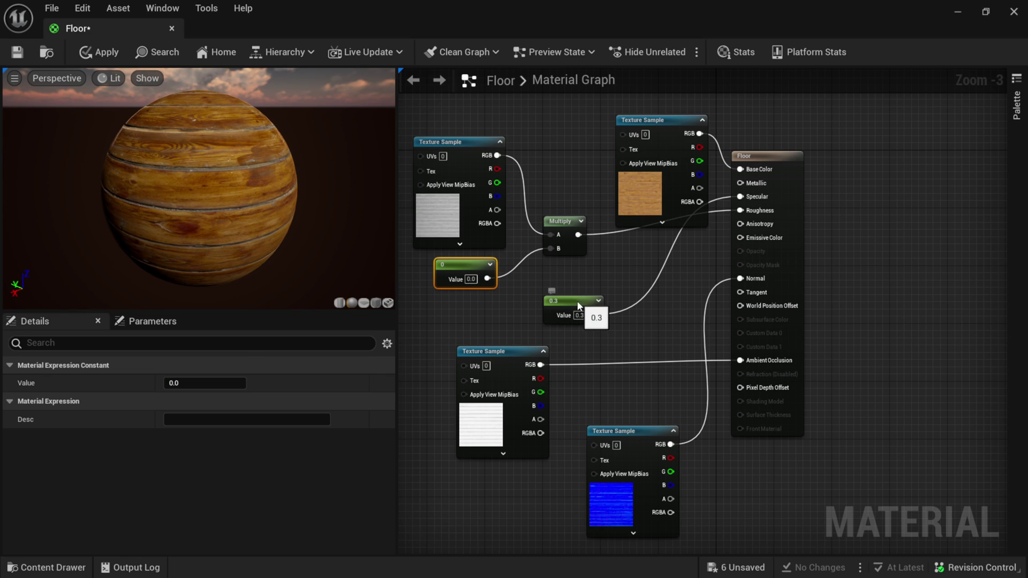
{"action": "left_click_drag", "start_coordinate": [577, 301], "coordinate": [562, 293]}
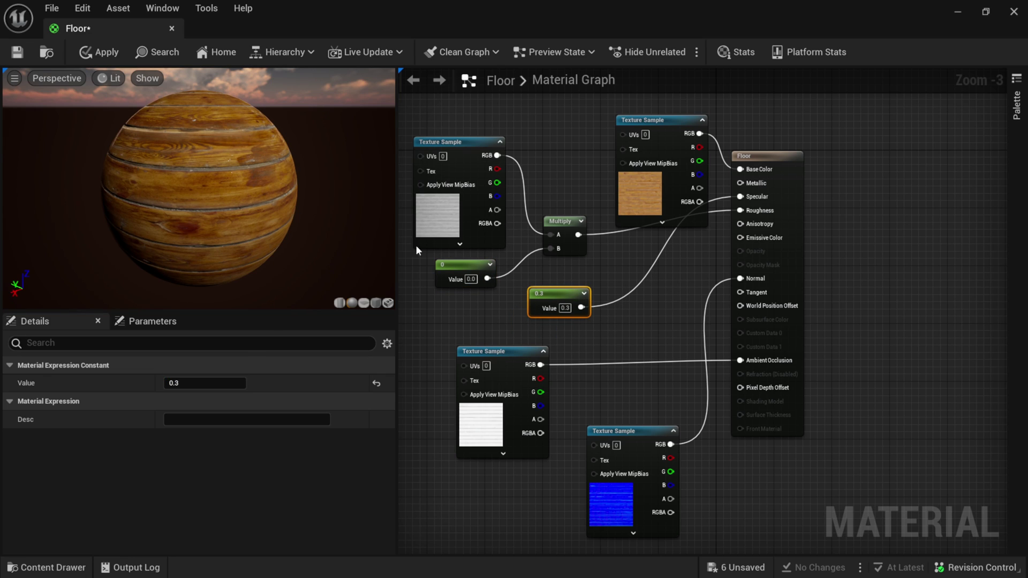
Save the Floor material, close the editor, and drag it onto the level's floor rug.
{"action": "left_click", "coordinate": [16, 53]}
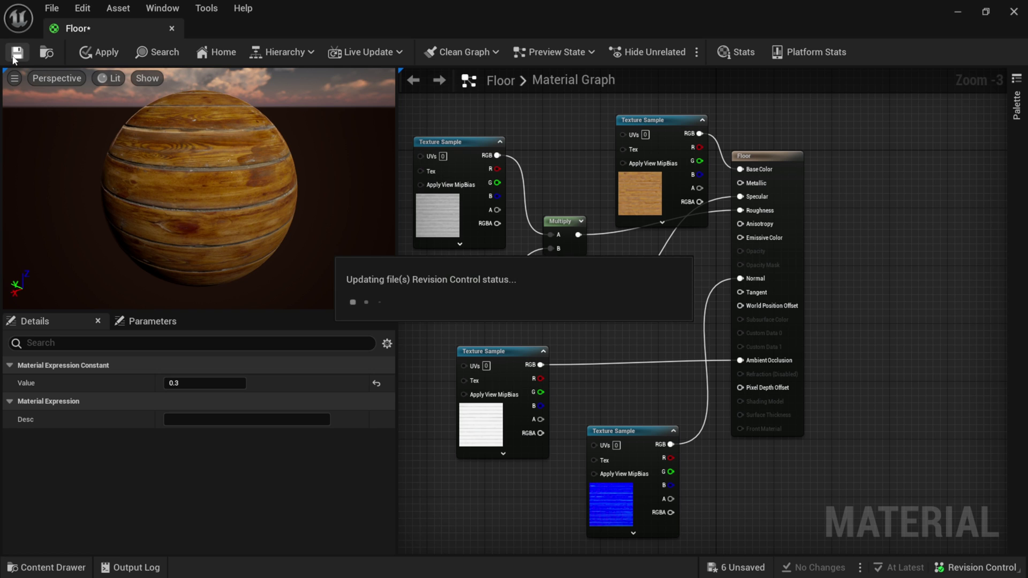
{"action": "left_click", "coordinate": [1013, 12]}
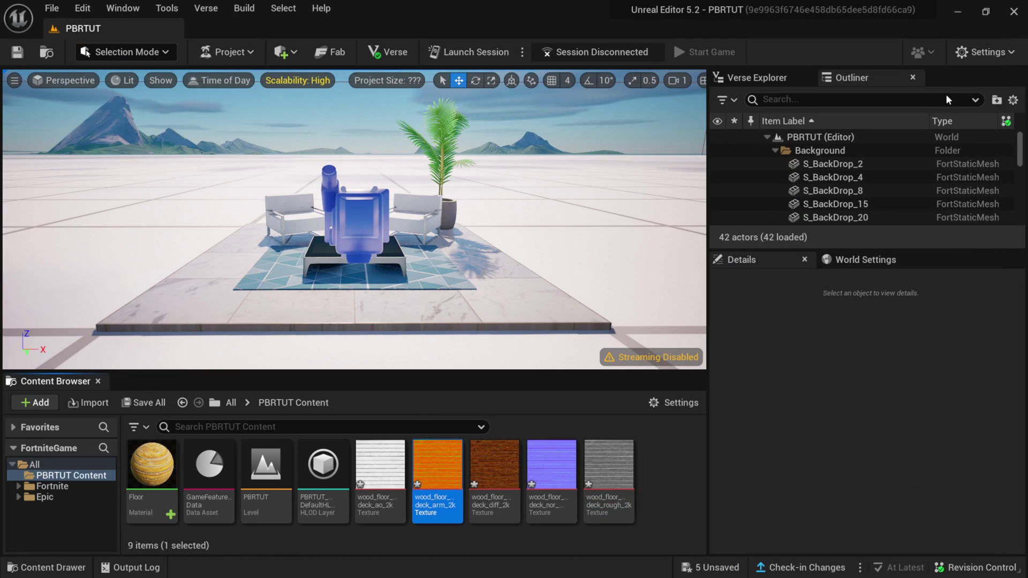
{"action": "mouse_move", "coordinate": [159, 478]}
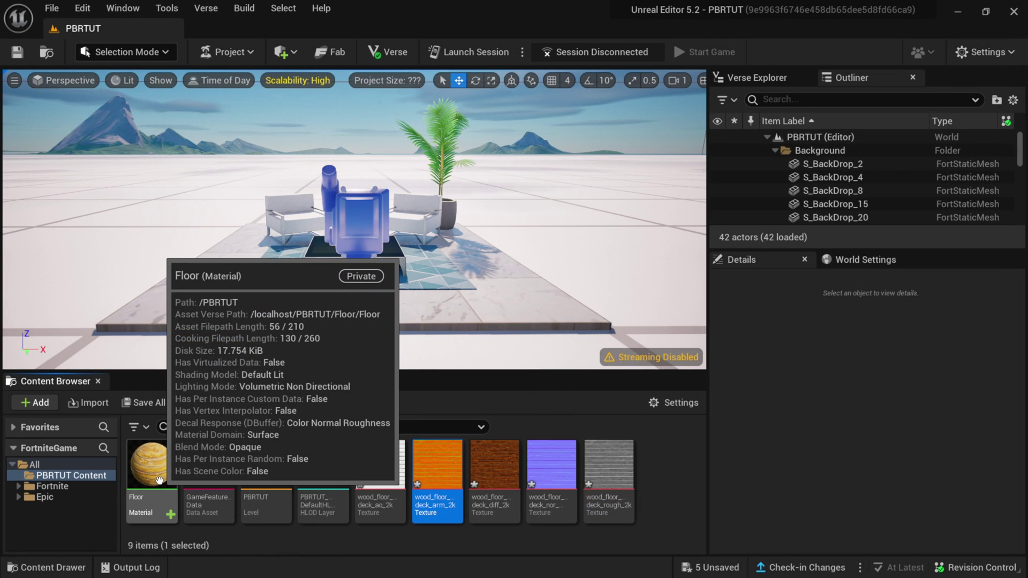
{"action": "left_click_drag", "start_coordinate": [159, 478], "coordinate": [425, 281]}
{"action": "key", "text": "Return"}
{"action": "scroll", "coordinate": [367, 298], "scroll_direction": "up", "scroll_amount": 5}
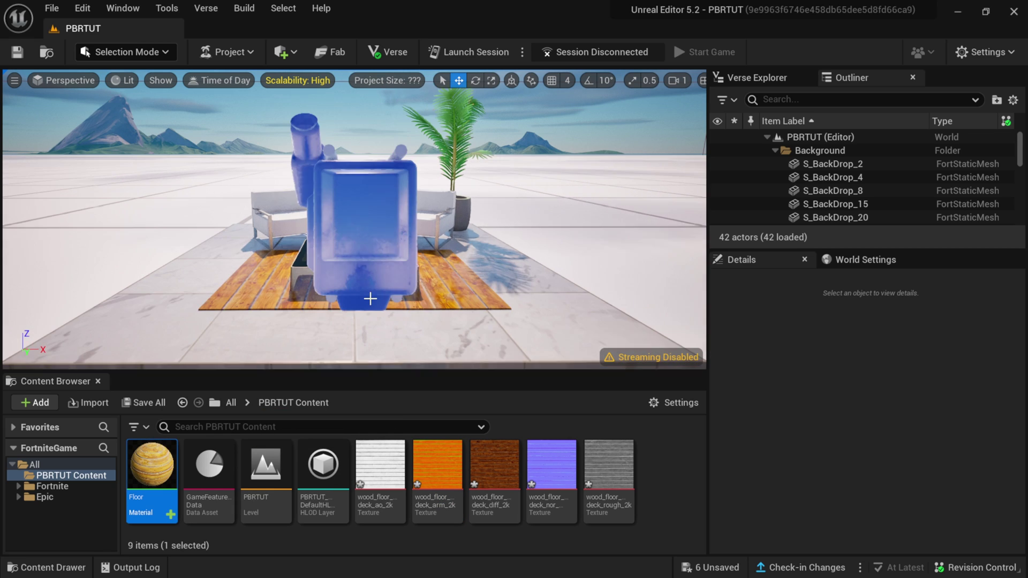
{"action": "scroll", "coordinate": [358, 305], "scroll_direction": "down", "scroll_amount": 5}
{"action": "mouse_move", "coordinate": [321, 307]}
{"action": "right_mouse_down"}
{"action": "mouse_move", "coordinate": [278, 313]}
{"action": "mouse_move", "coordinate": [347, 311]}
{"action": "right_mouse_up"}
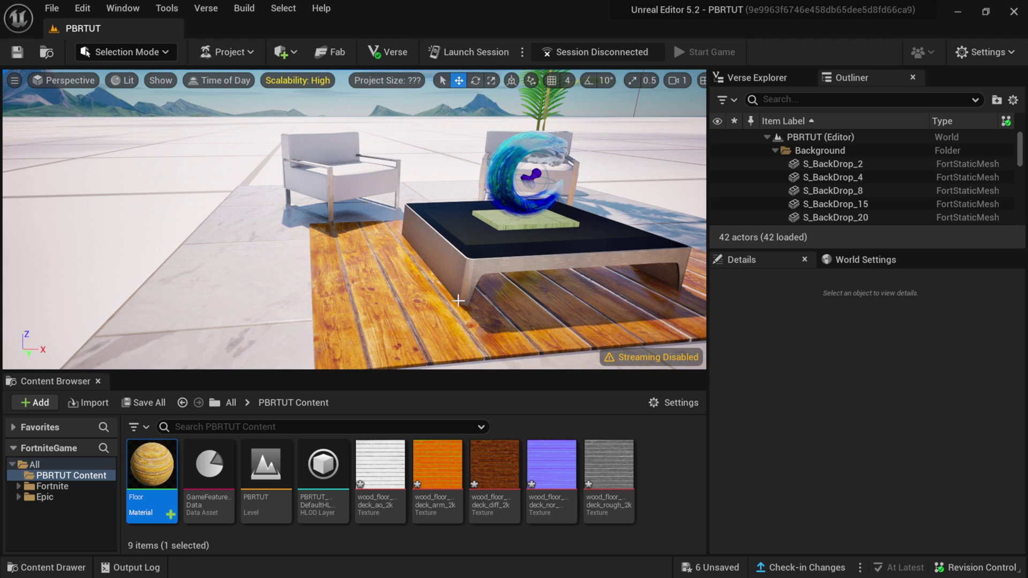